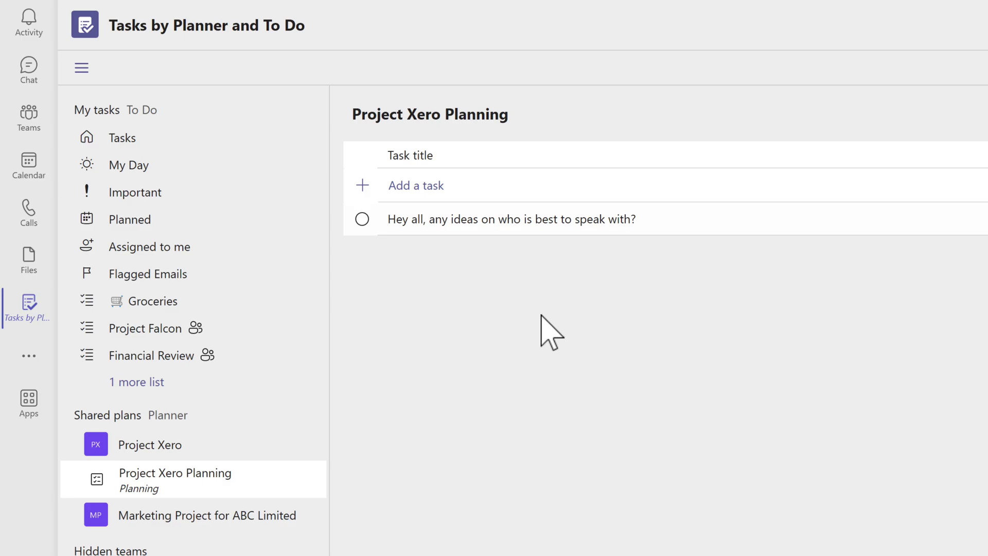
# Step: Show the full list of all tasks under My tasks in the Tasks by Planner and To Do app
pyautogui.click(184, 142)
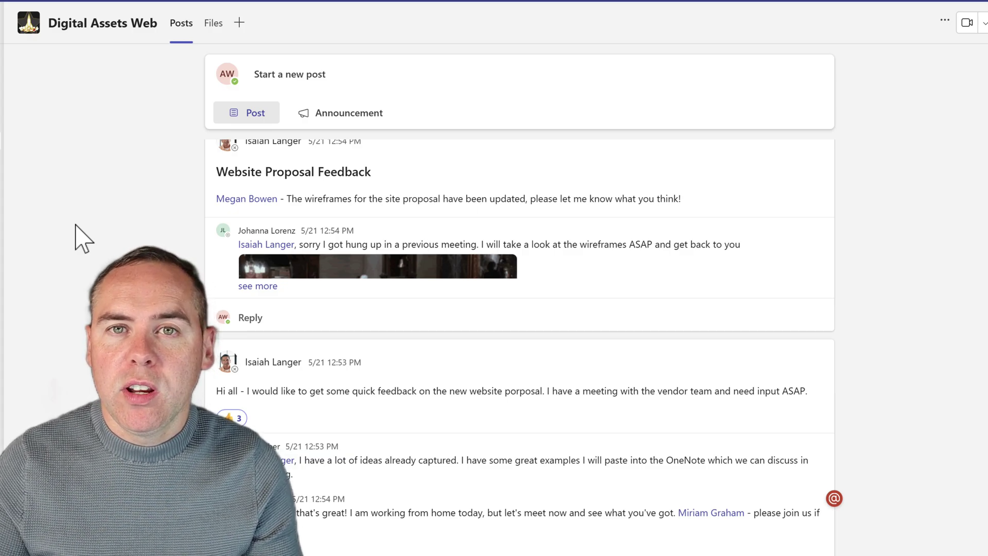
# Step: Open the More options menu on the website-proposal feedback message
pyautogui.moveTo(642, 411)
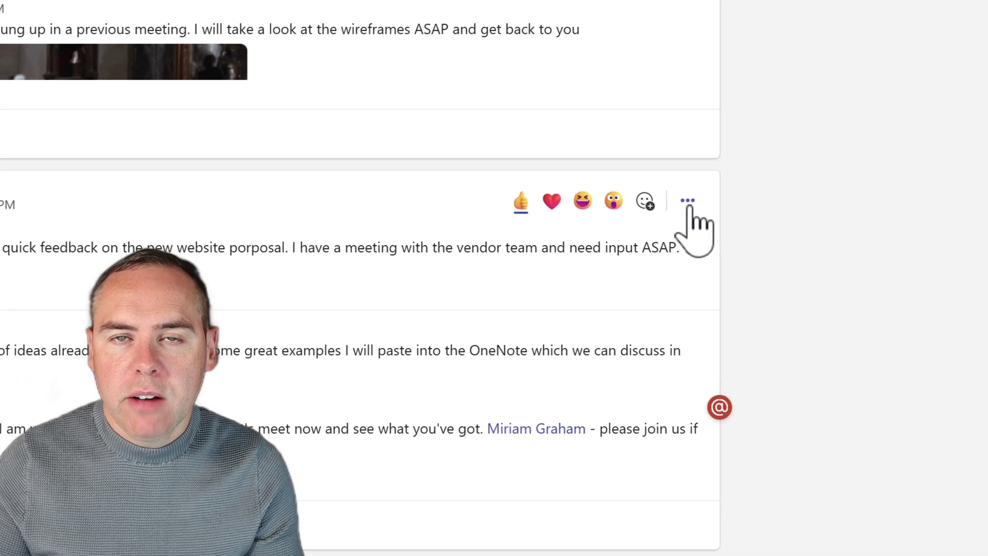
pyautogui.click(688, 204)
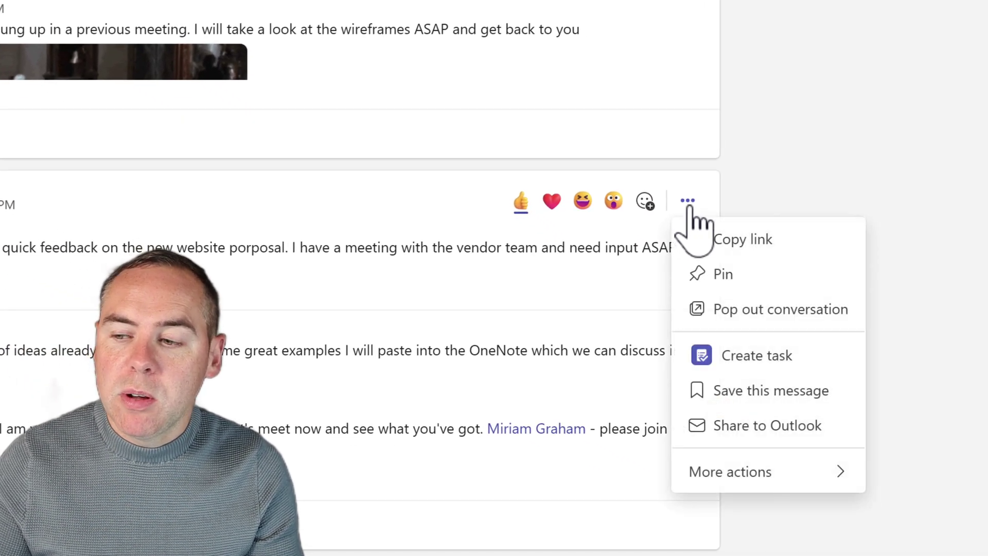
# Step: Create a task from the feedback message with due date Friday, August 11, 2023
pyautogui.click(754, 366)
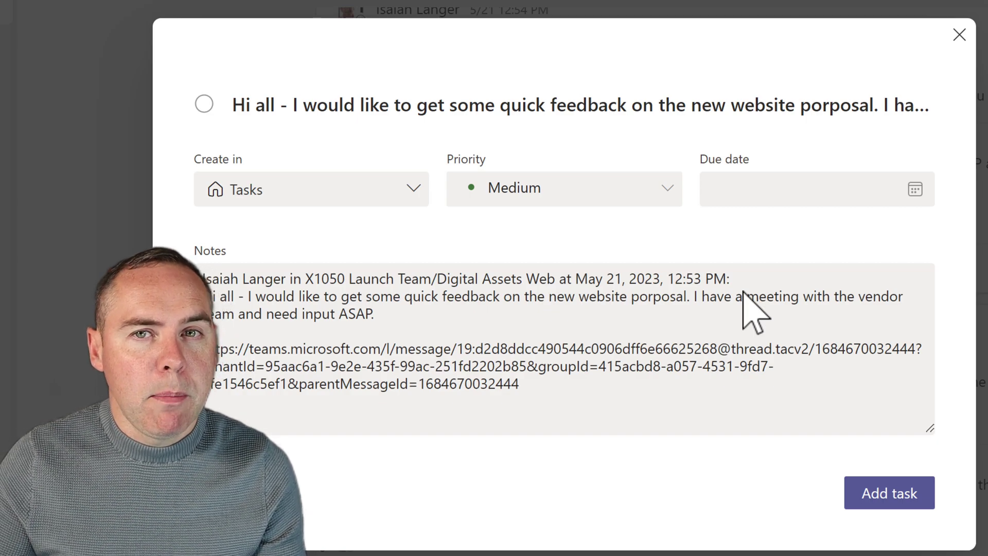
pyautogui.click(915, 191)
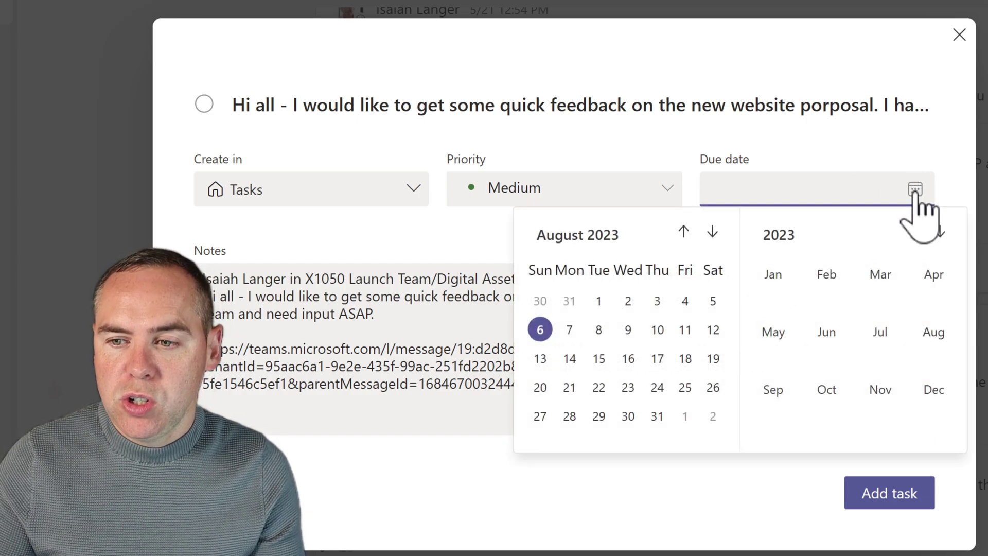
pyautogui.click(685, 330)
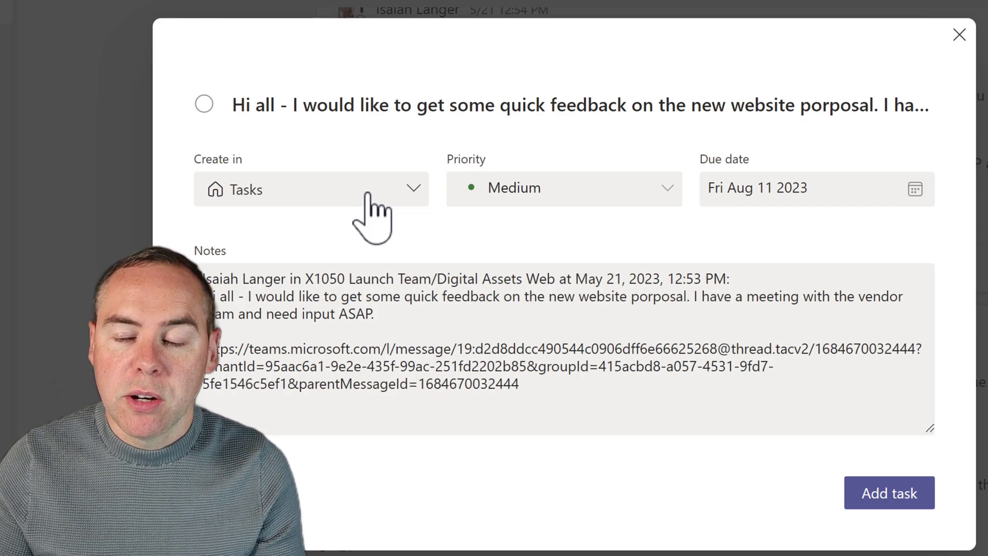
# Step: Try the Project Xero Planning plan as the task's destination, then switch back to Tasks
pyautogui.click(403, 192)
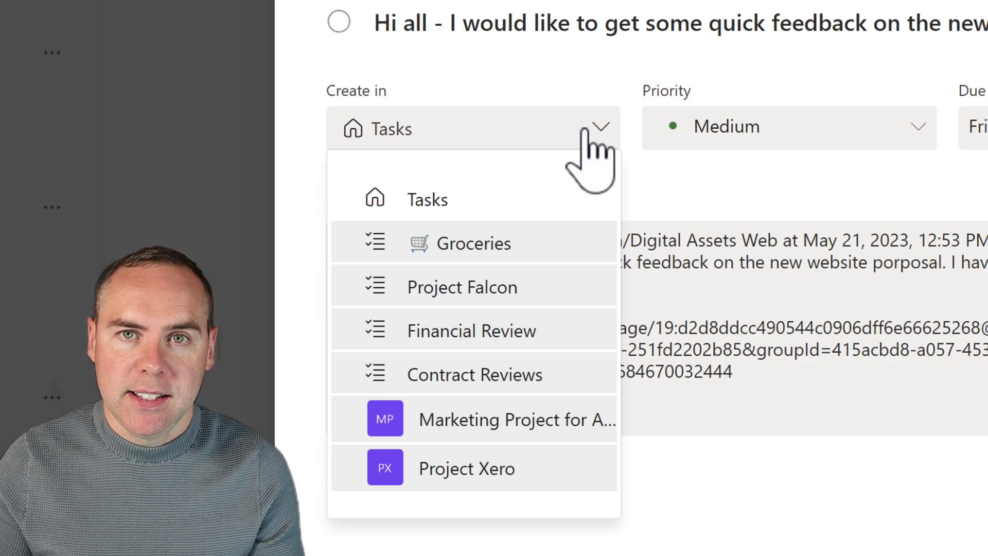
pyautogui.click(343, 469)
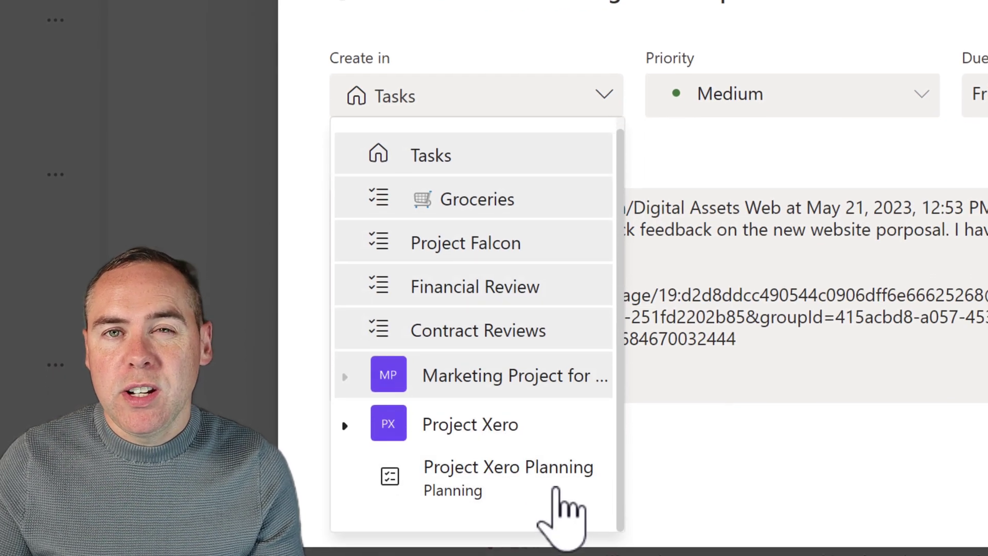
pyautogui.click(557, 489)
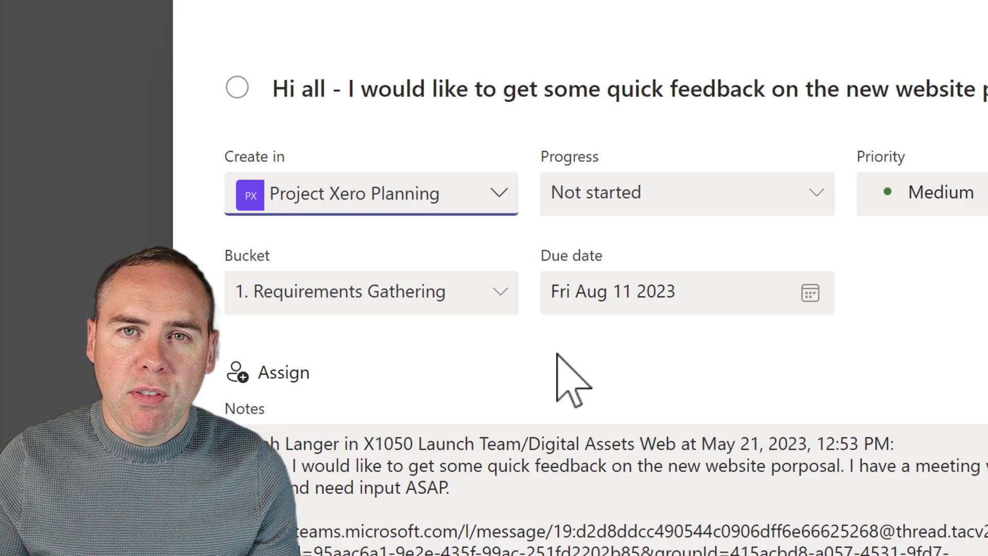
pyautogui.click(499, 194)
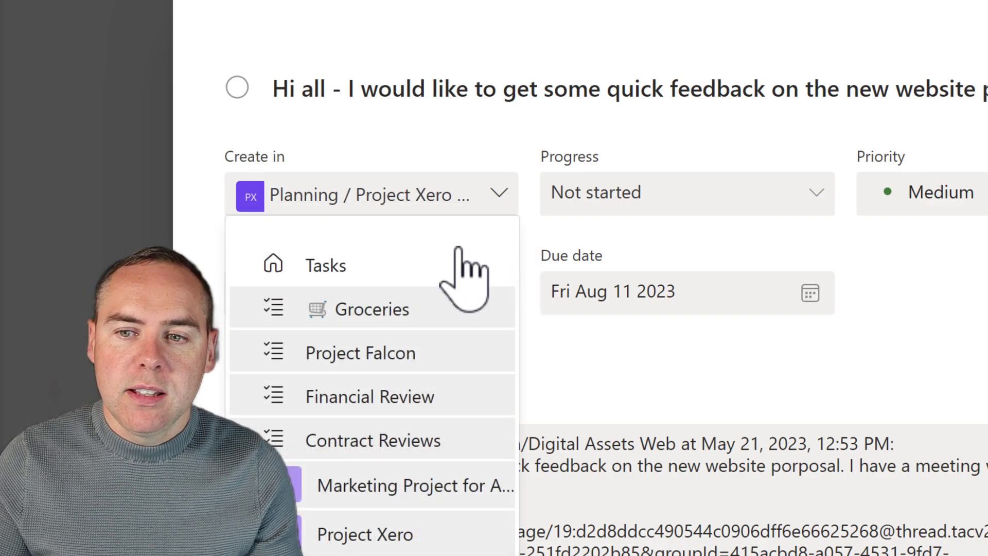
pyautogui.click(454, 265)
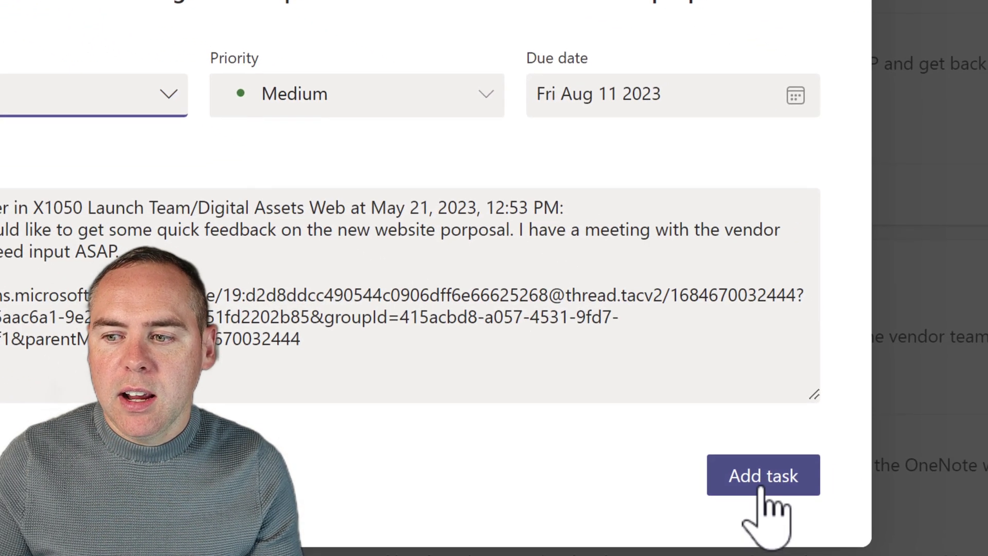
# Step: Add the feedback task, then open its details pane in the To Do Tasks list
pyautogui.click(762, 487)
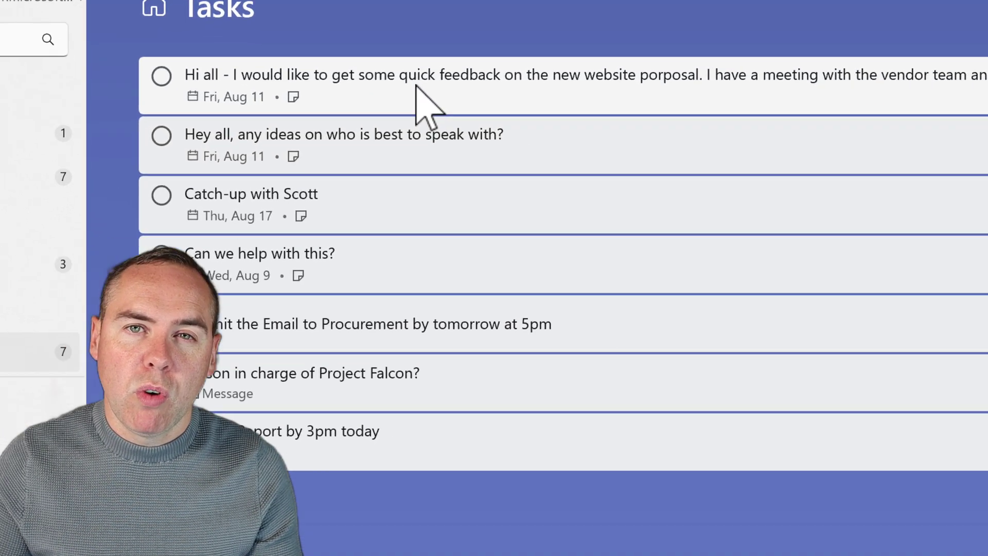
pyautogui.click(617, 170)
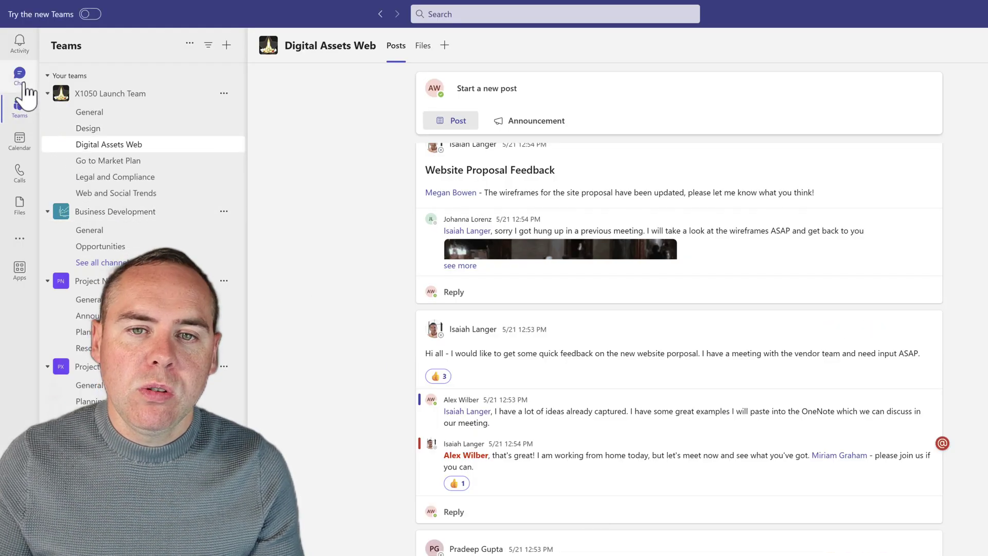
# Step: Start a task from the group chat's 'any ideas on who is best to speak with?' message
pyautogui.click(25, 84)
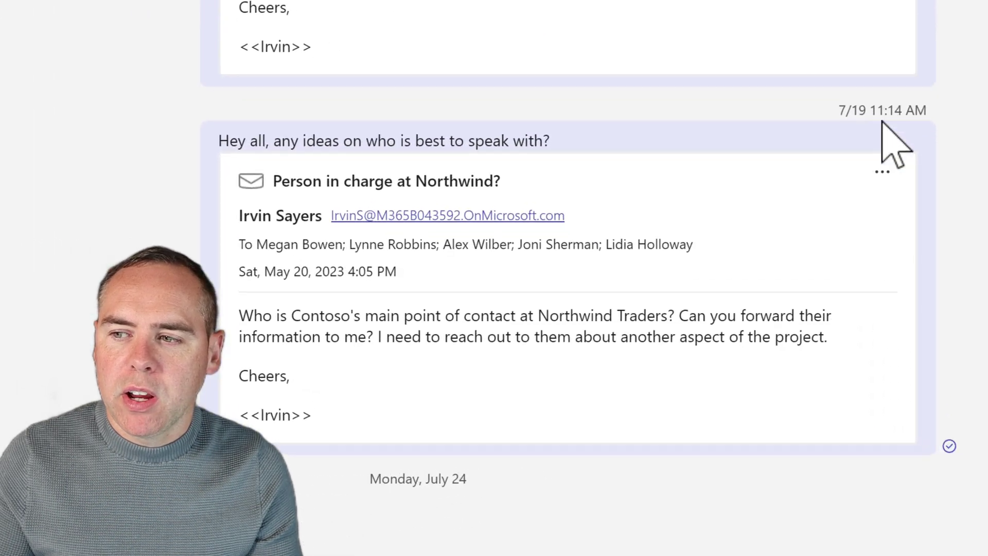
pyautogui.moveTo(930, 287)
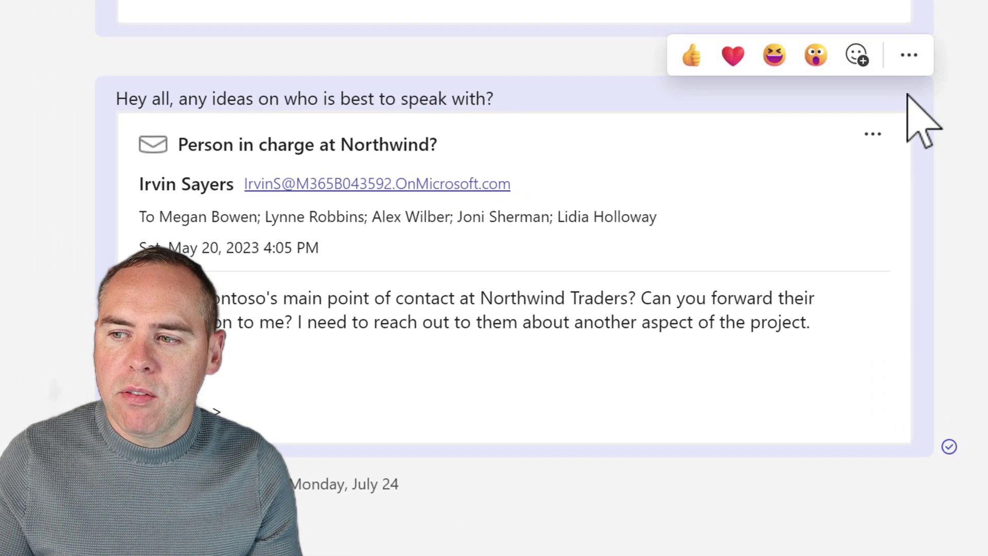
pyautogui.click(909, 57)
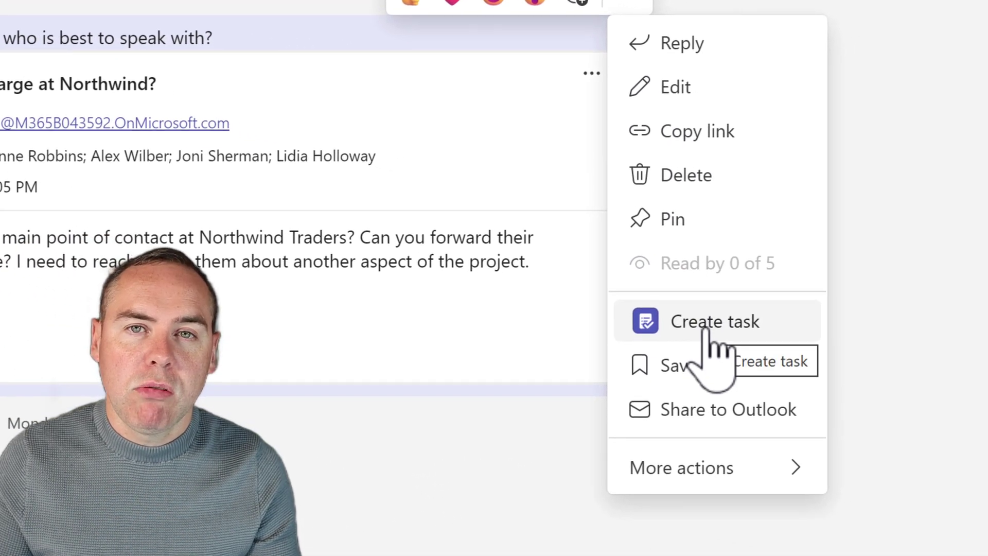
pyautogui.click(803, 339)
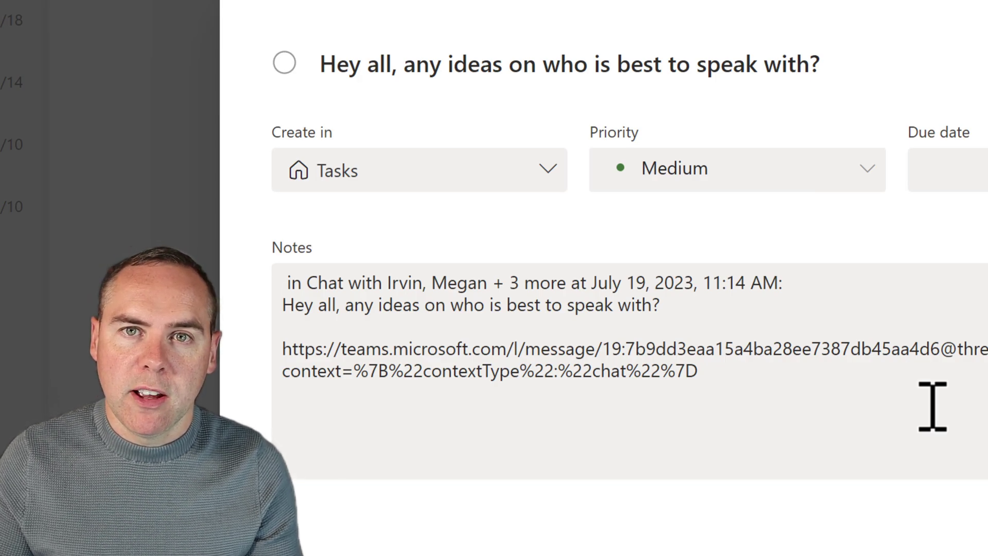
# Step: Put the task in Project Xero Planning, mark it In progress, and assign a teammate
pyautogui.click(468, 169)
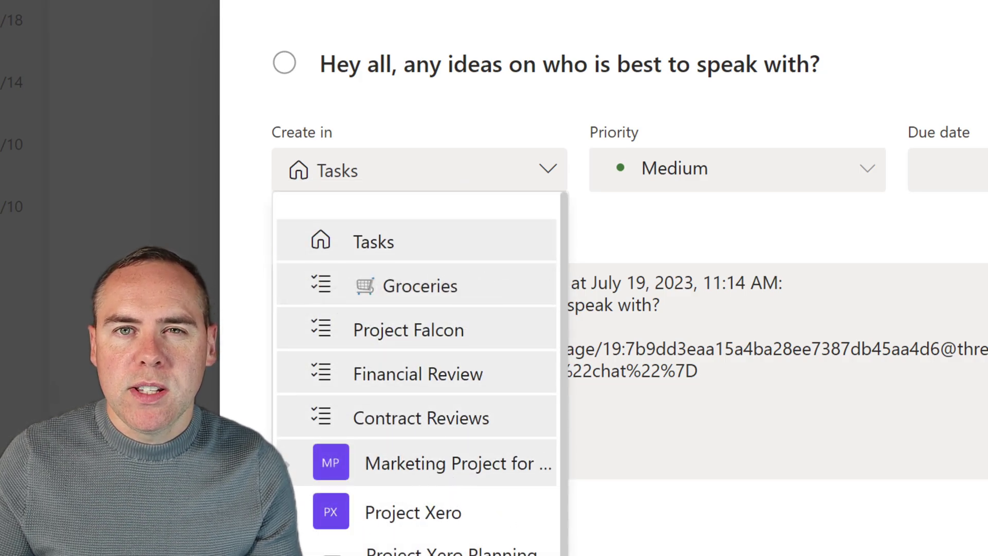
pyautogui.click(486, 550)
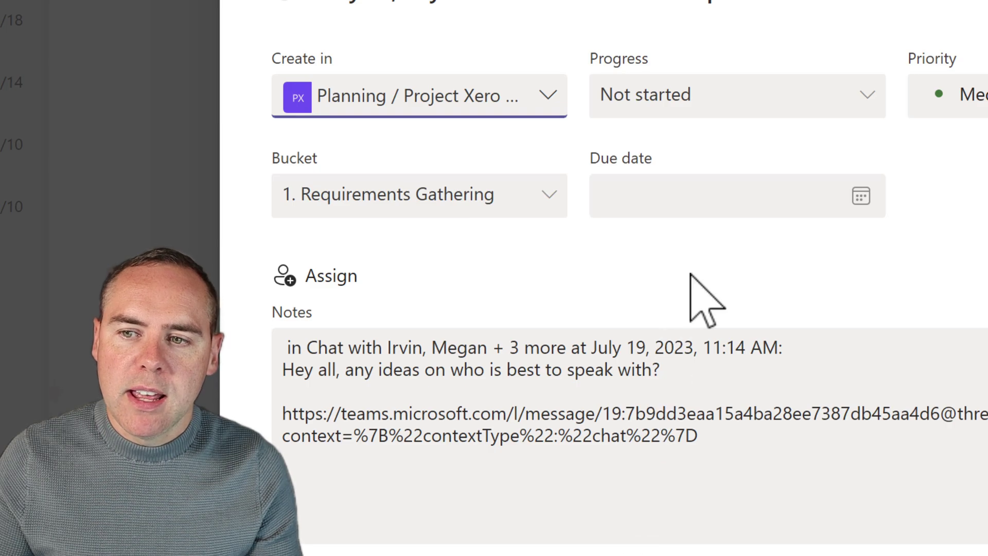
pyautogui.click(874, 93)
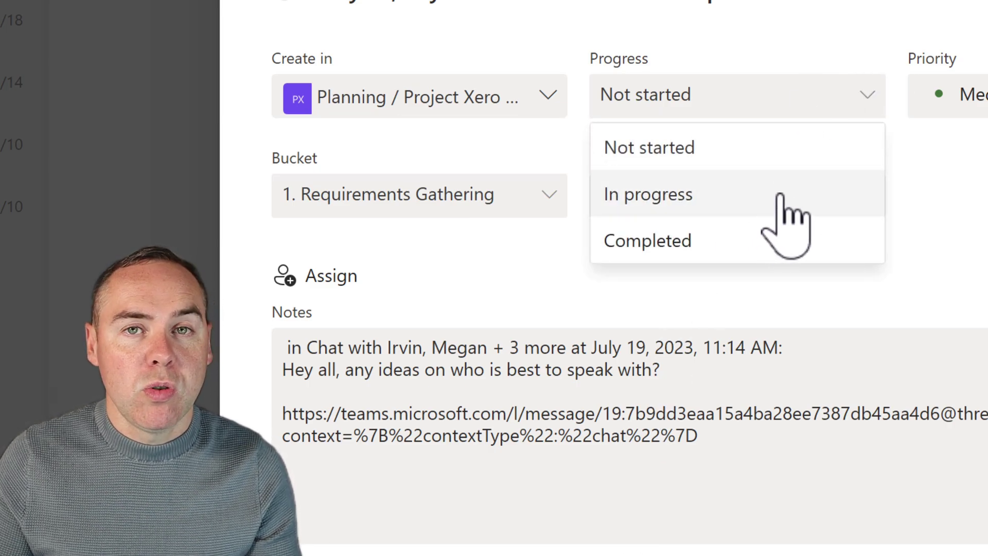
pyautogui.click(786, 225)
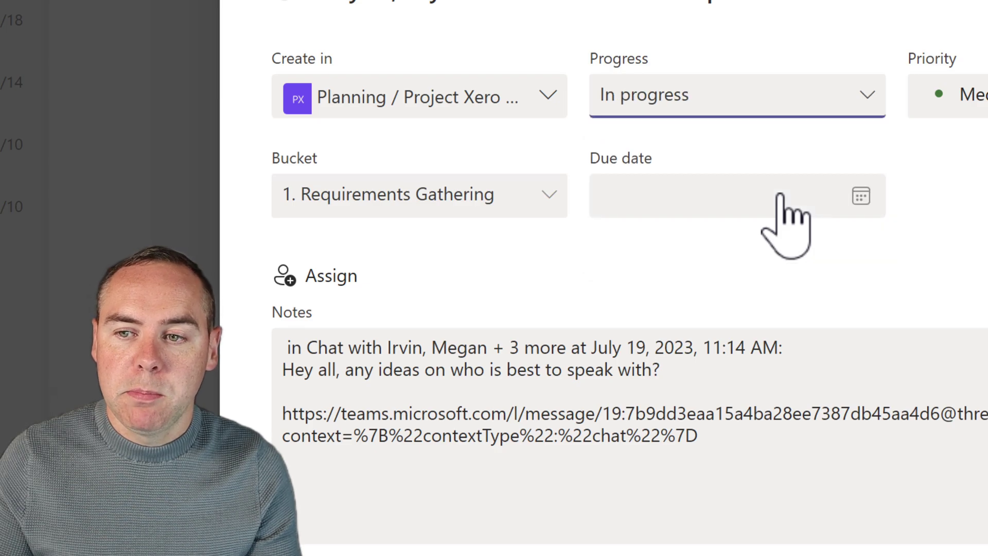
pyautogui.click(354, 282)
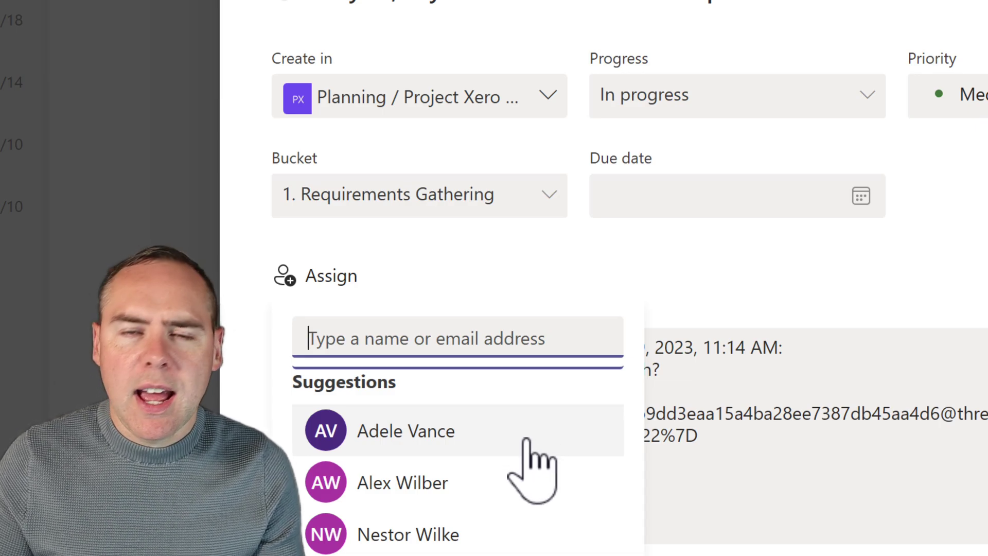
pyautogui.click(527, 442)
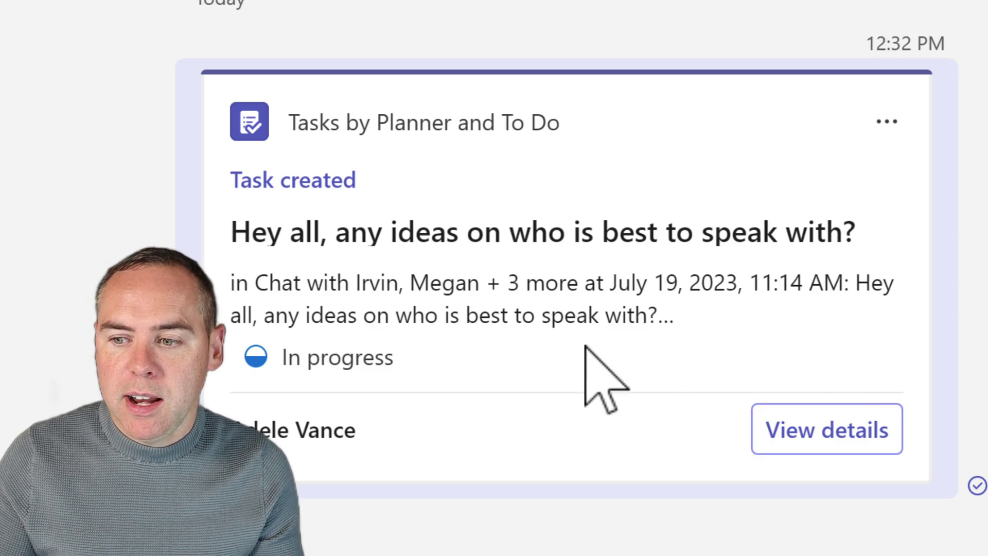
# Step: Open the full details of the created task from its card
pyautogui.click(816, 432)
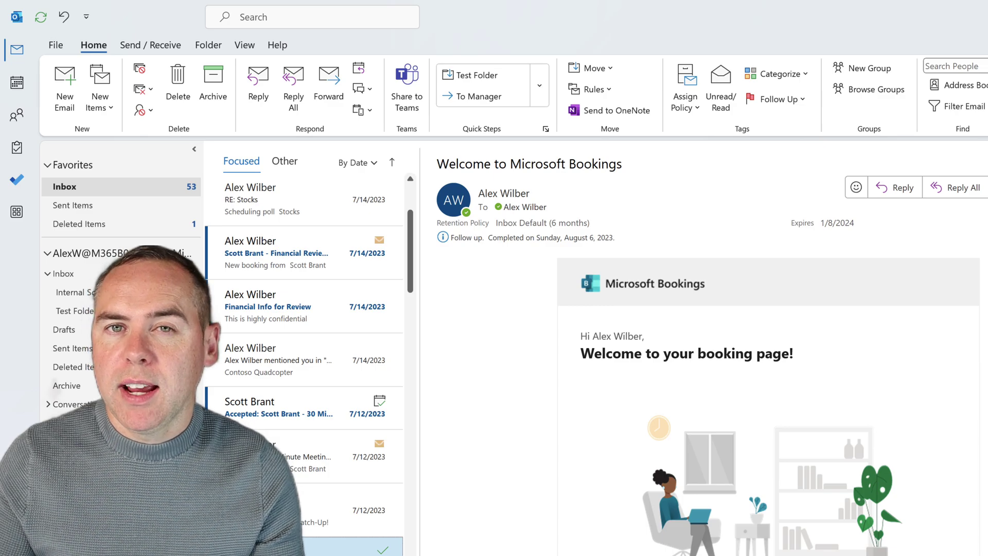
# Step: Flag the Welcome to Microsoft Bookings email for follow-up This Week
pyautogui.rightClick(298, 546)
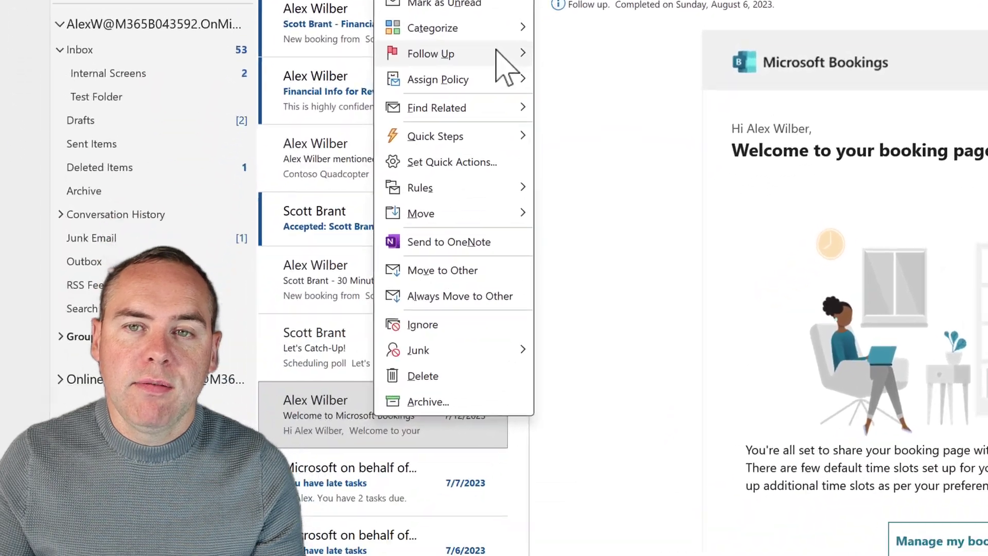
pyautogui.moveTo(404, 281)
pyautogui.click(679, 4)
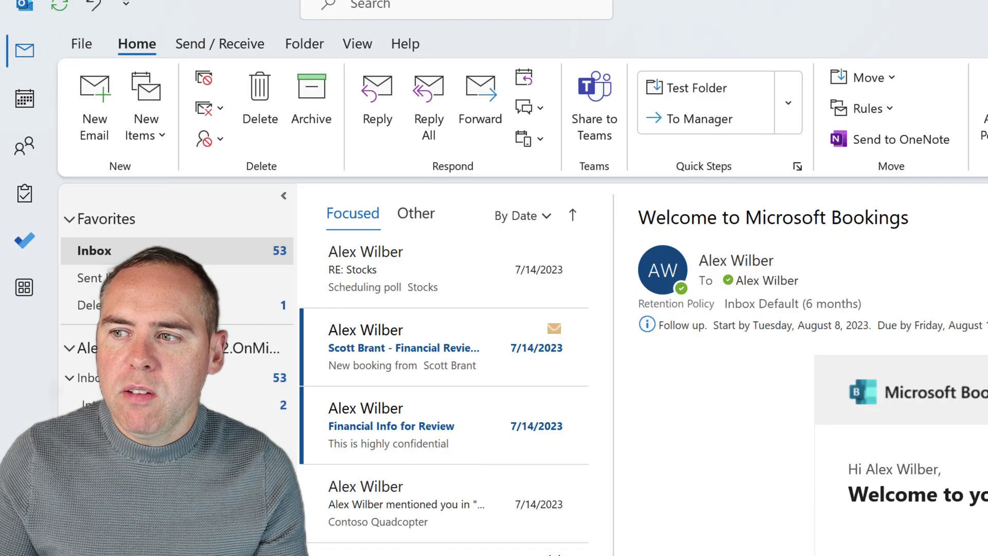
pyautogui.scroll(-3, 160, 188)
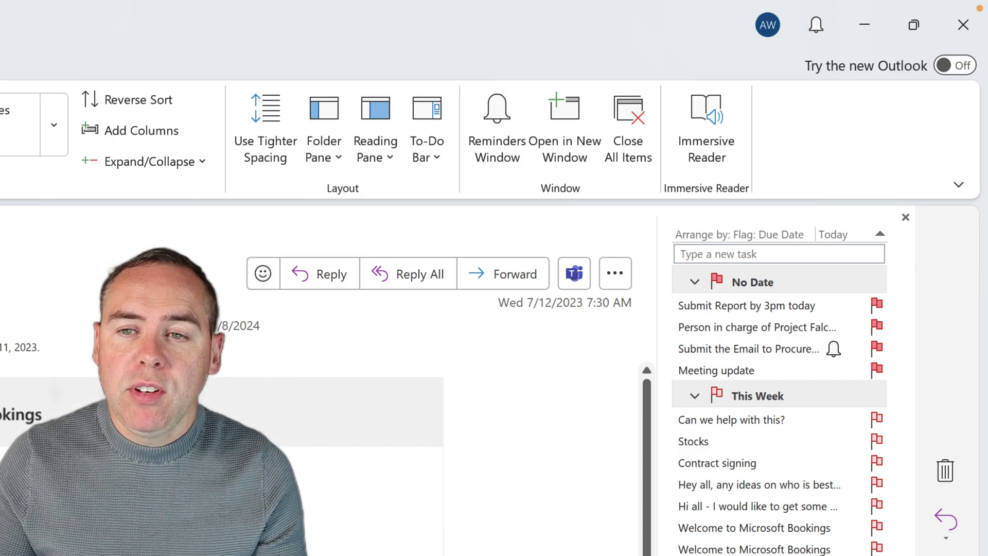
pyautogui.click(443, 161)
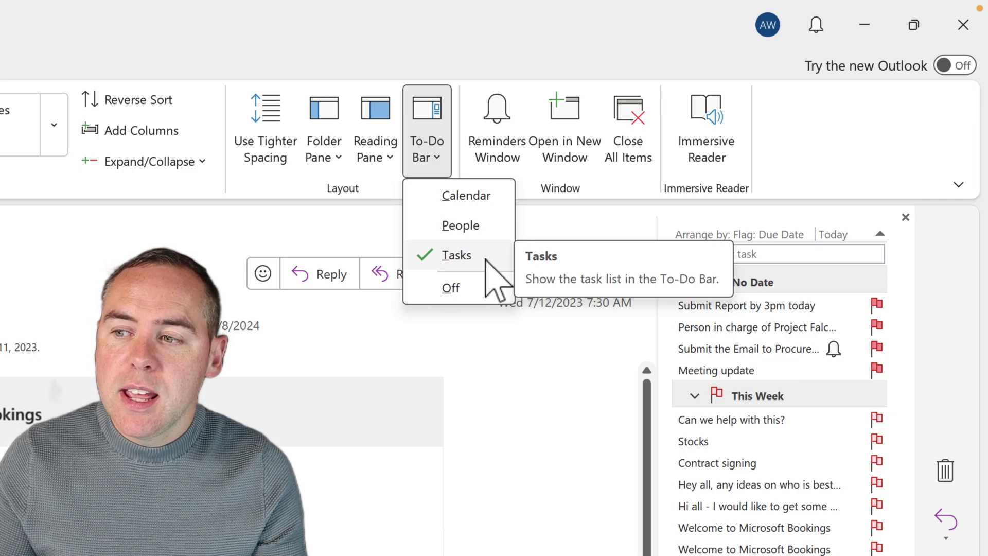
pyautogui.press('Escape')
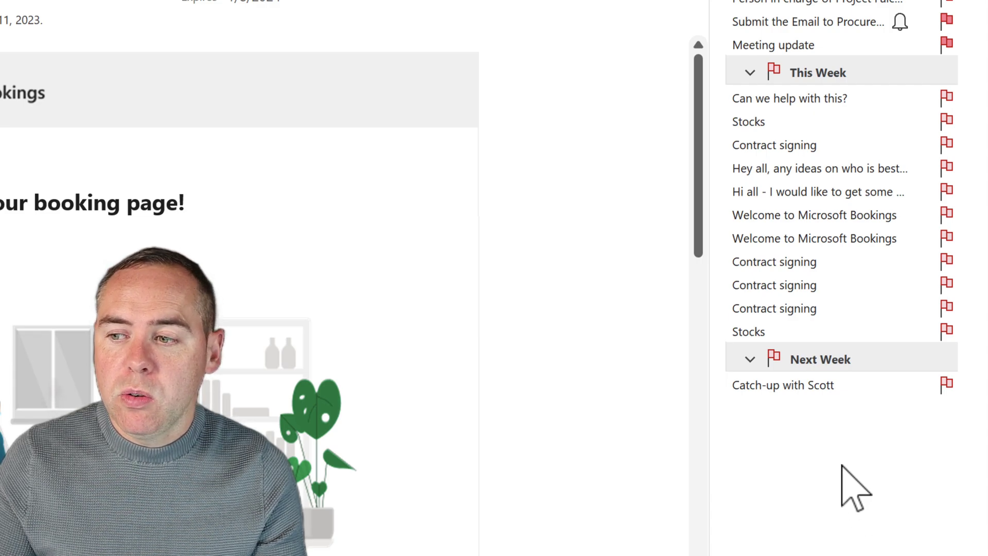
# Step: Create a new task from the To-Do Bar titled 'Catch-up with Manager'
pyautogui.rightClick(840, 433)
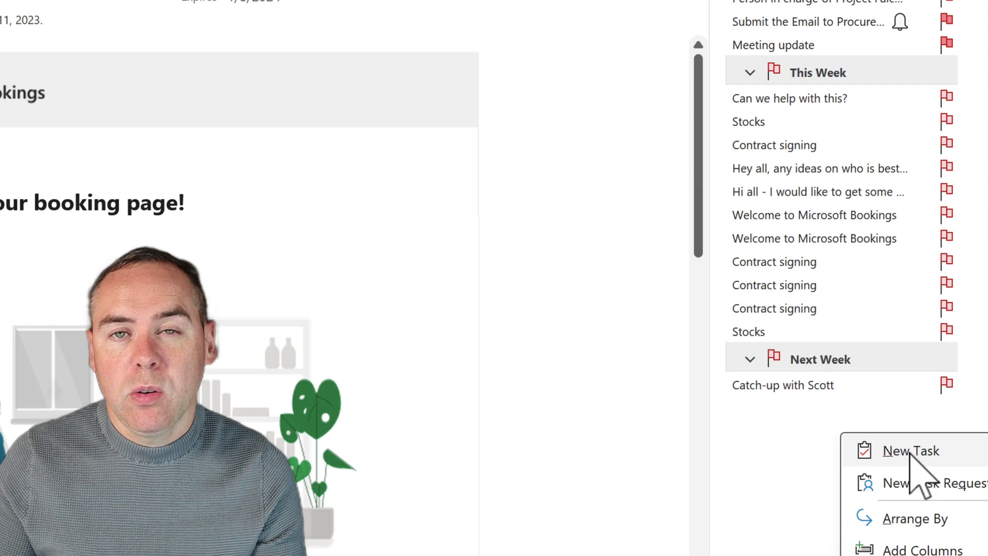
pyautogui.click(912, 452)
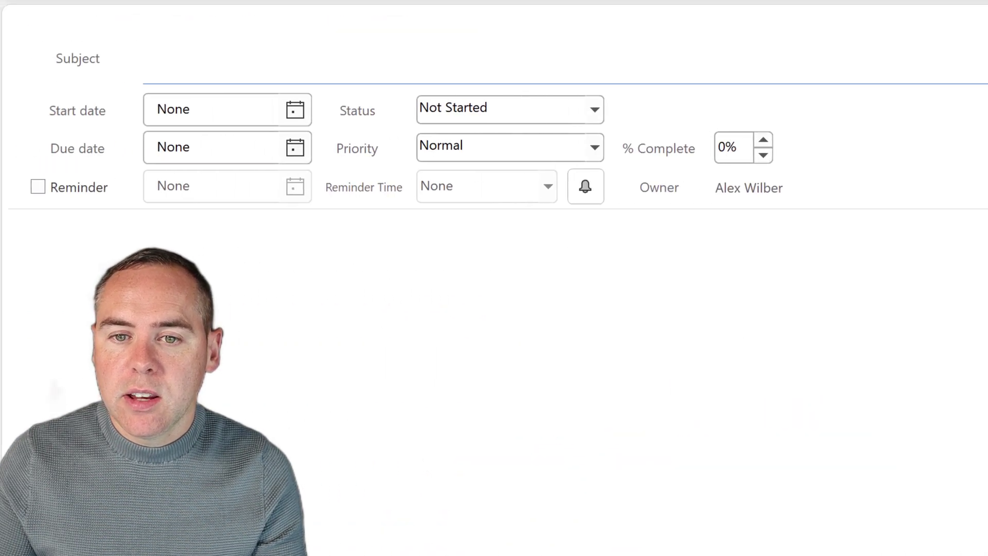
pyautogui.write('Catch-22')
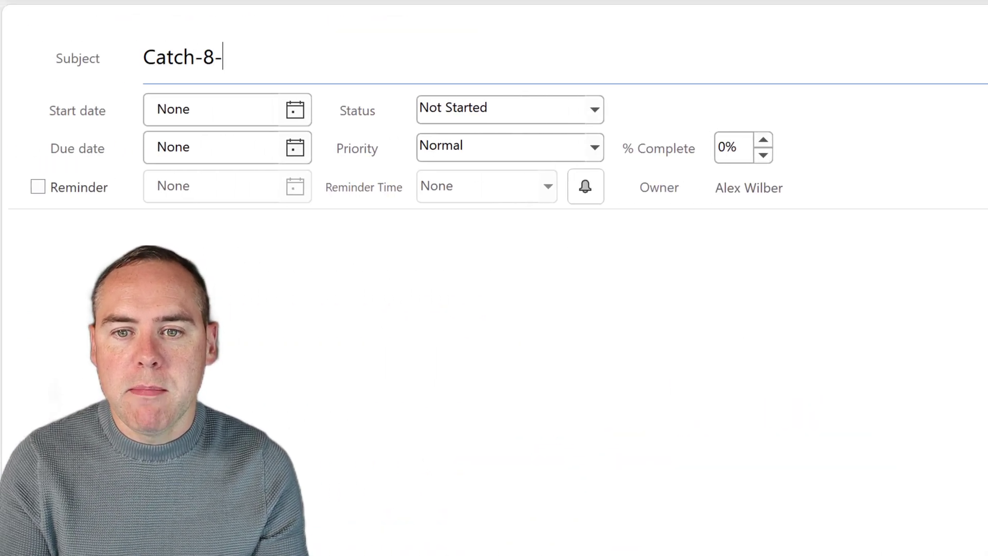
pyautogui.press('BackSpace')
pyautogui.press('BackSpace')
pyautogui.write('up woth')
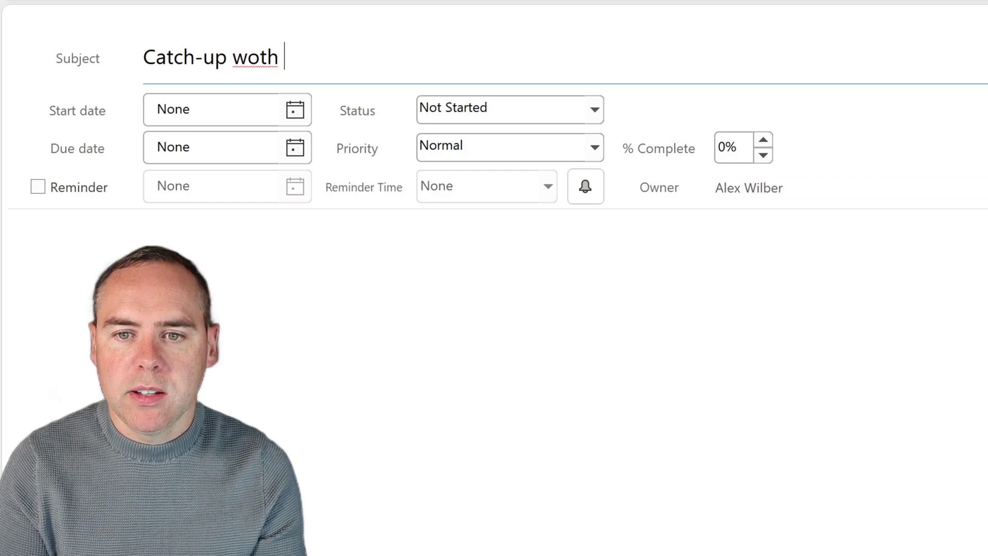
pyautogui.press('BackSpace')
pyautogui.press('BackSpace')
pyautogui.press('BackSpace')
pyautogui.write('ith Manager')
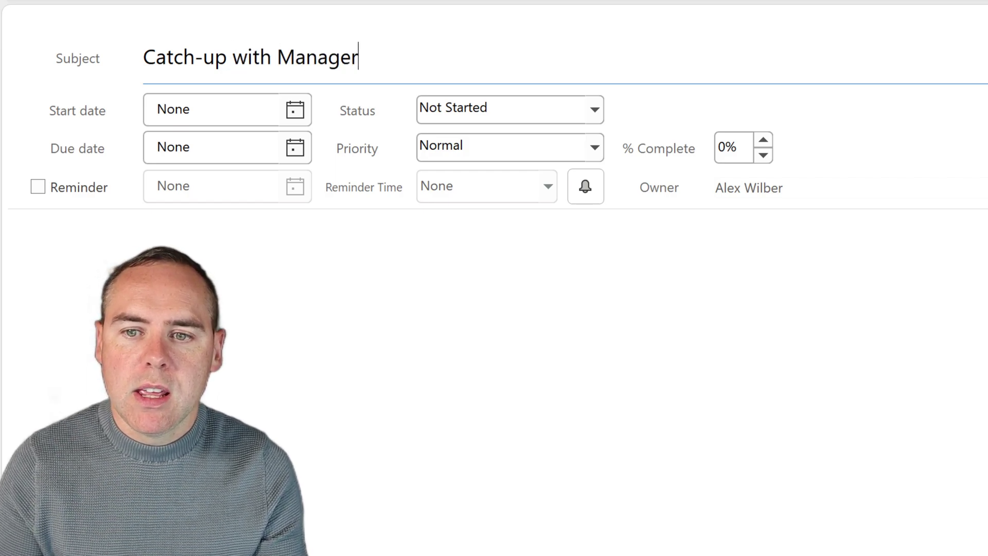
# Step: Set its start date to 8/6/2023 and due date to 8/11/2023, then save it
pyautogui.click(302, 109)
pyautogui.click(99, 221)
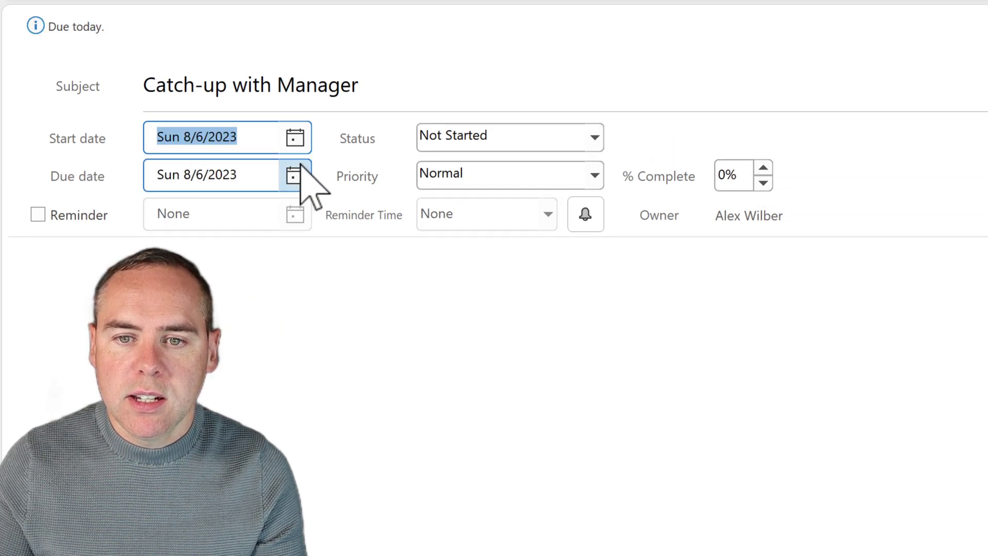
pyautogui.click(299, 173)
pyautogui.click(251, 284)
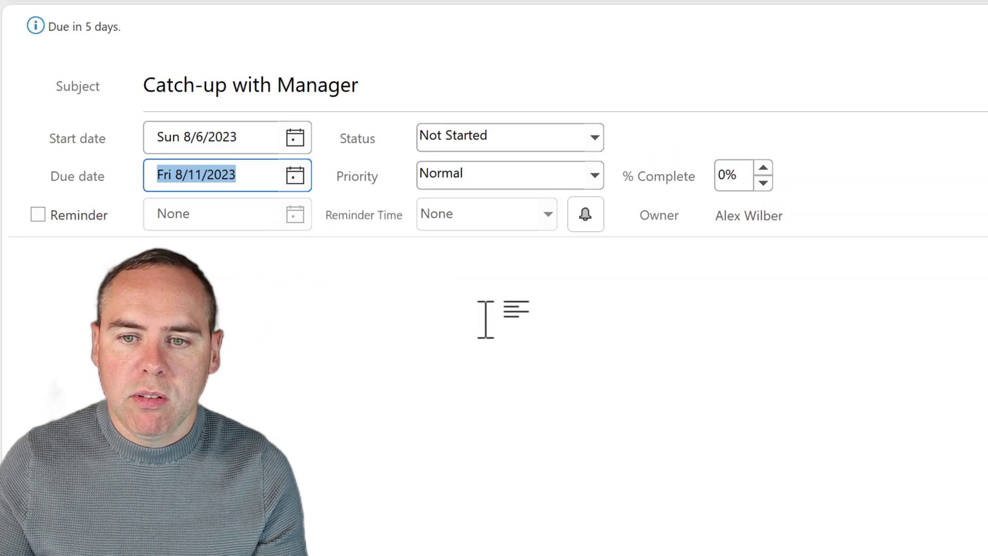
pyautogui.click(487, 320)
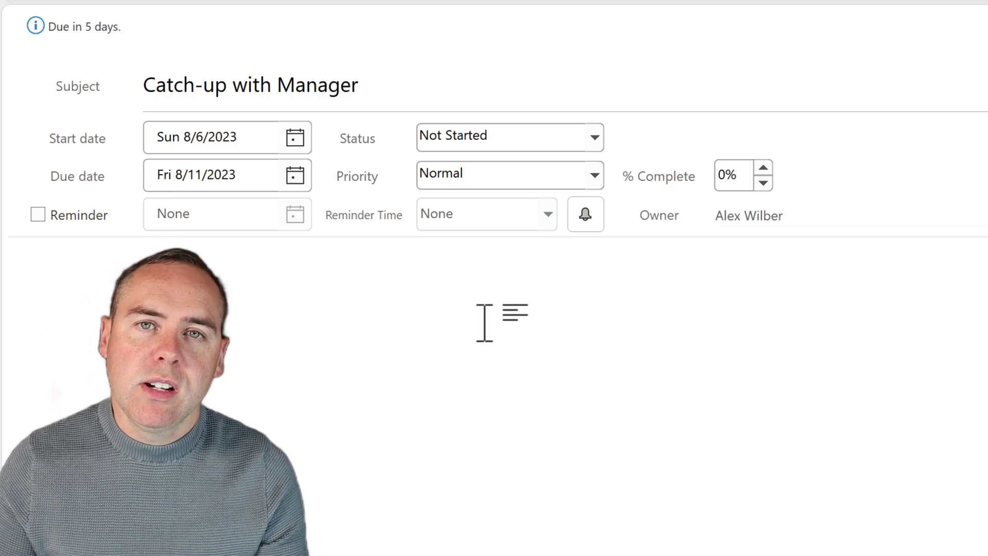
pyautogui.click(44, 88)
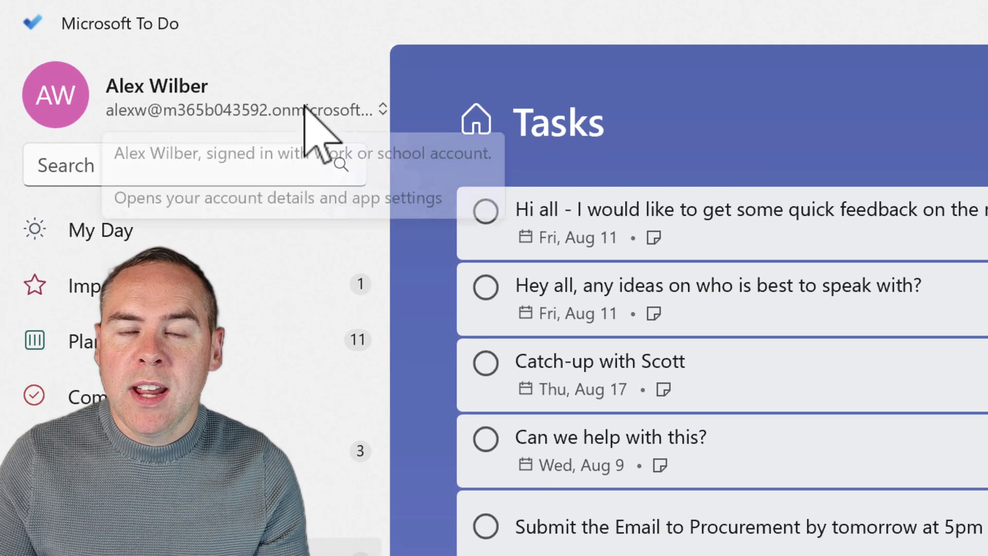
# Step: Sync Microsoft To Do from the account menu to pull in the new task
pyautogui.click(268, 69)
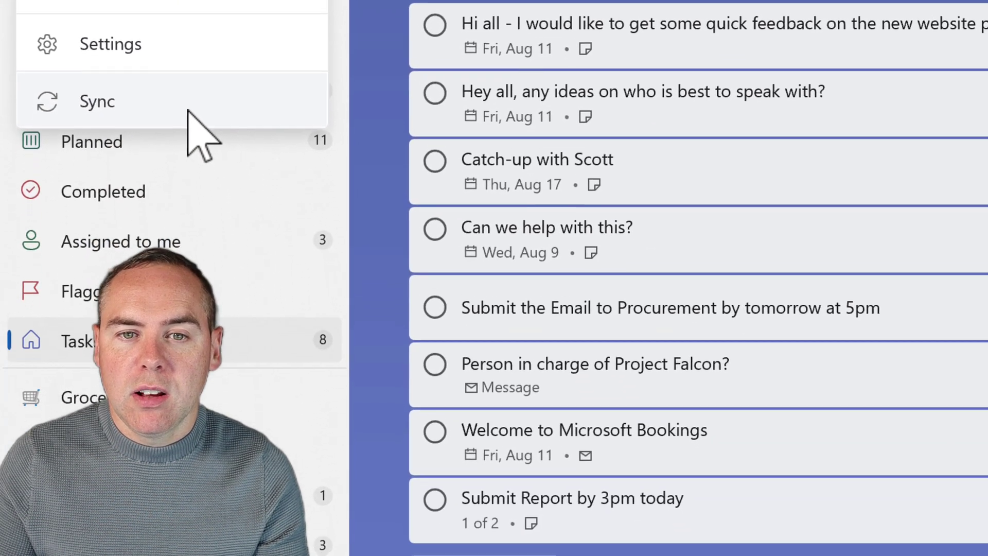
pyautogui.click(201, 245)
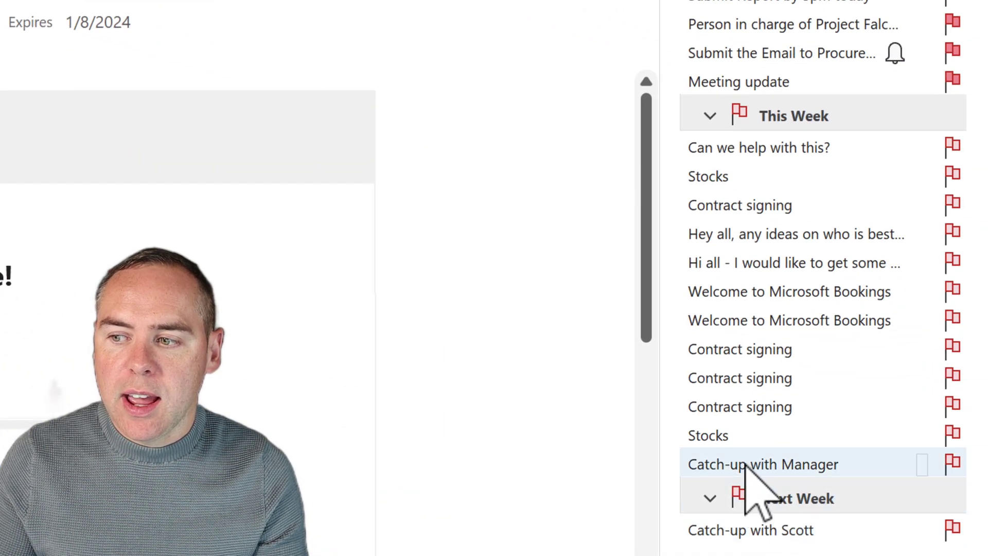
# Step: Mark the Catch-up with Manager task complete from the To-Do Bar
pyautogui.click(751, 466)
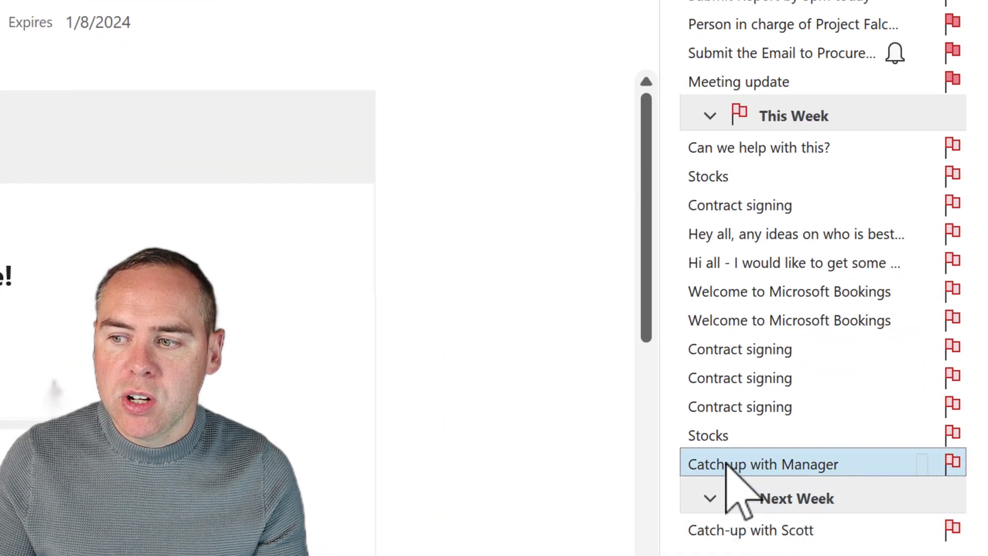
pyautogui.rightClick(728, 465)
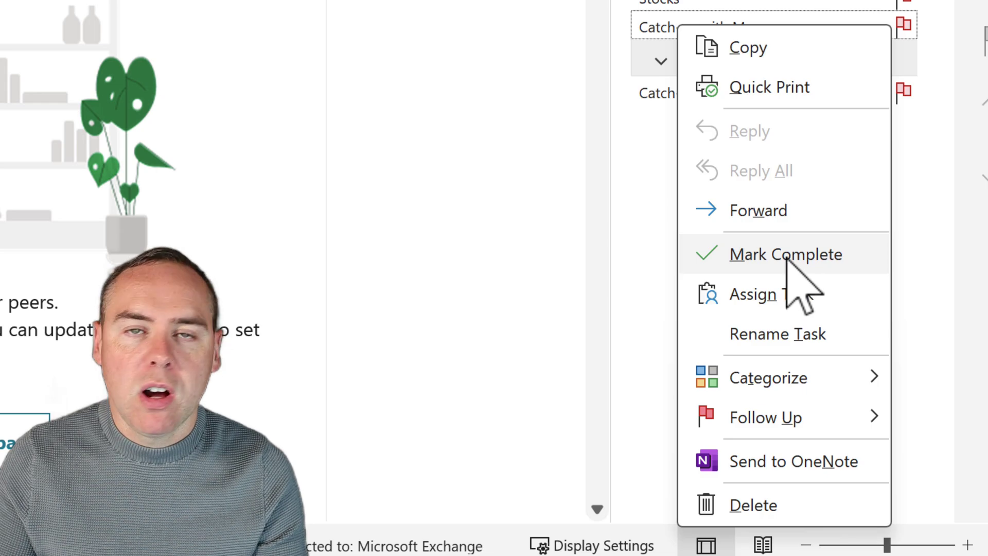
pyautogui.click(787, 259)
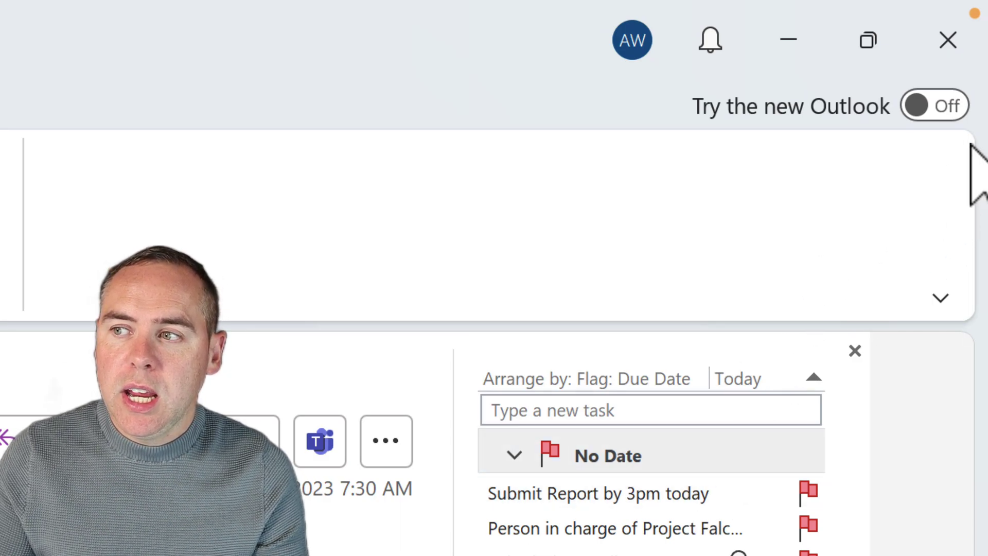
pyautogui.moveTo(935, 109)
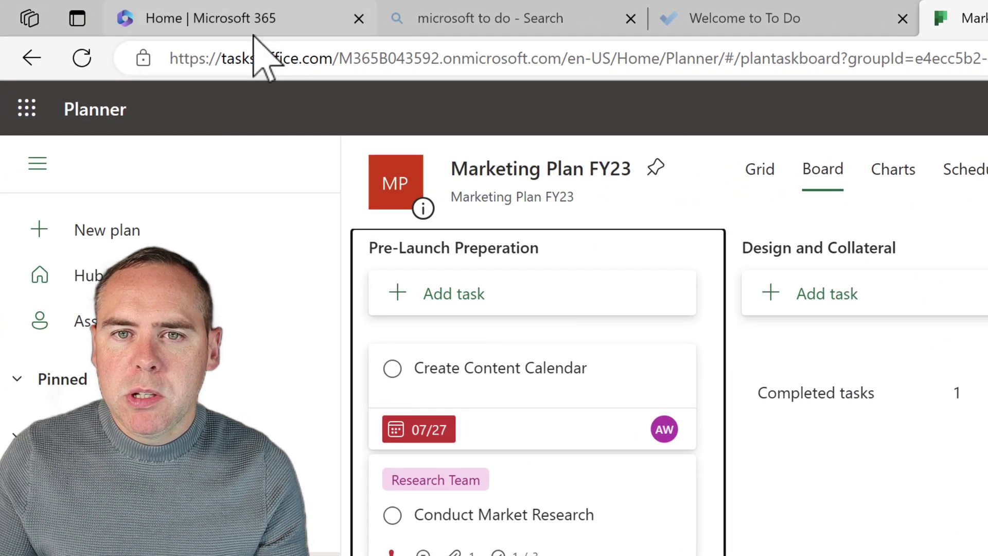
# Step: From the Microsoft 365 home page's app launcher, open Outlook on the web
pyautogui.click(254, 22)
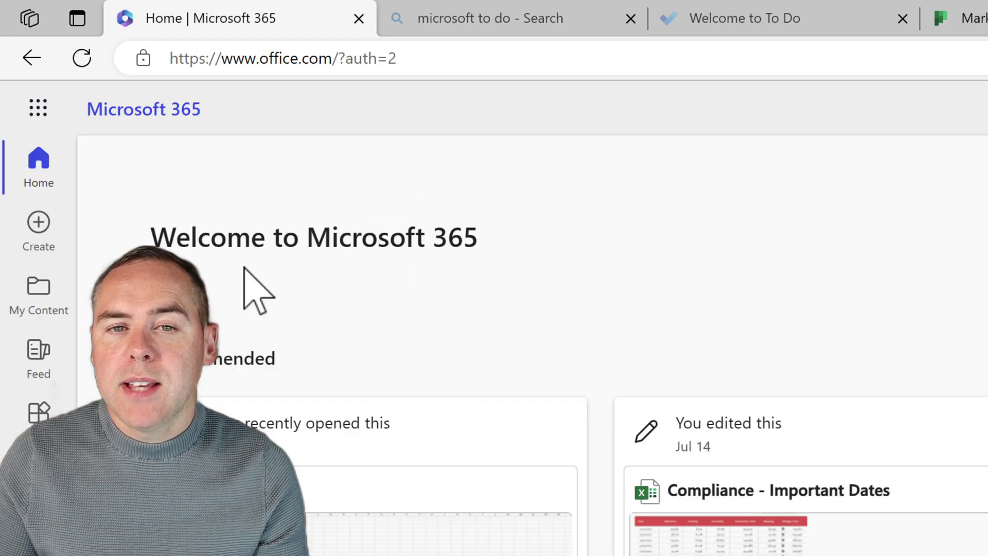
pyautogui.click(24, 102)
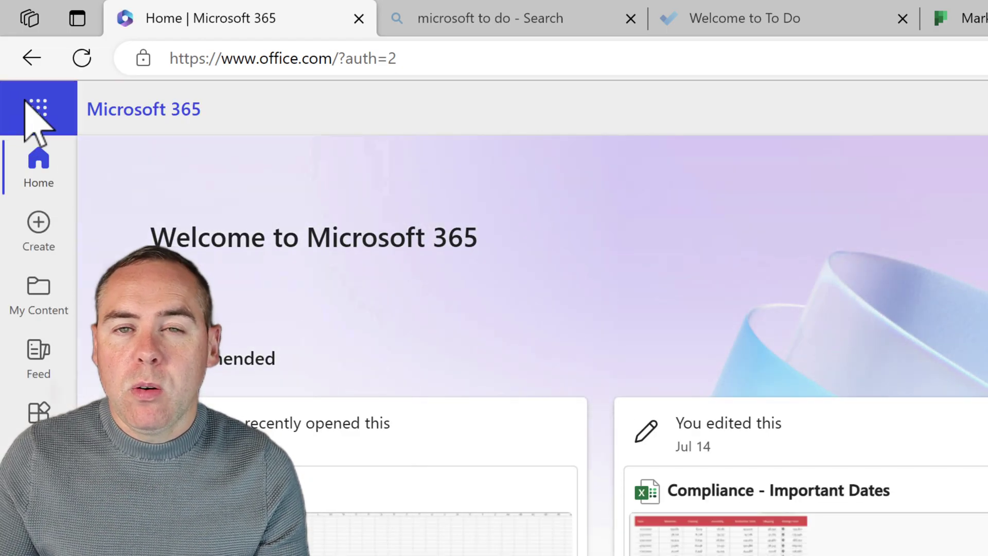
pyautogui.click(88, 243)
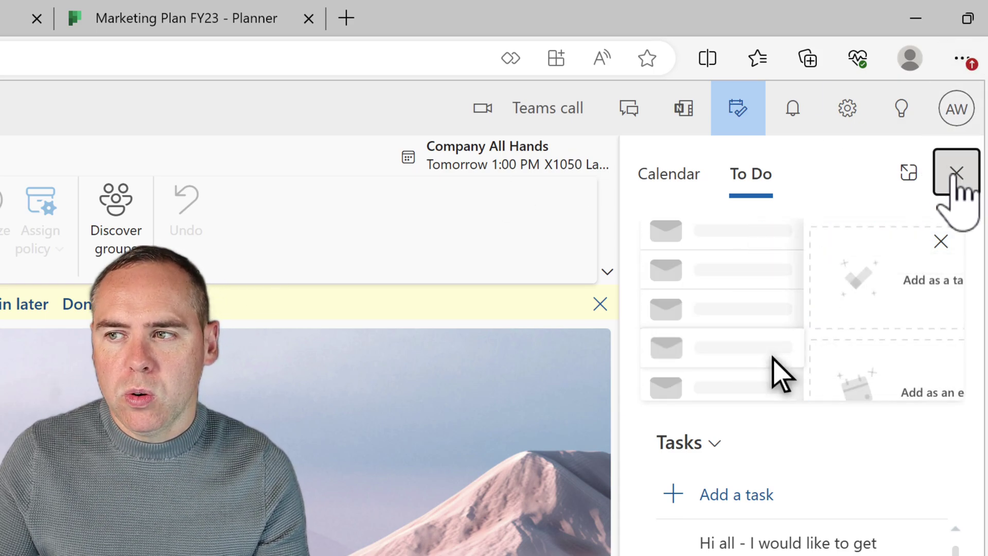
# Step: Drag the Marketing Plan FY24 email into the To Do pane as a task and inspect its title
pyautogui.click(957, 174)
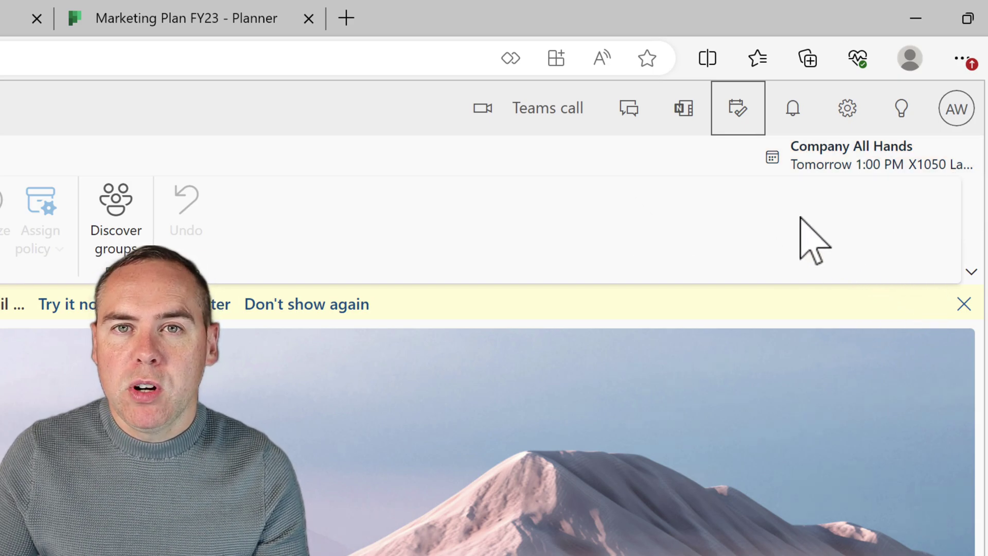
pyautogui.click(737, 117)
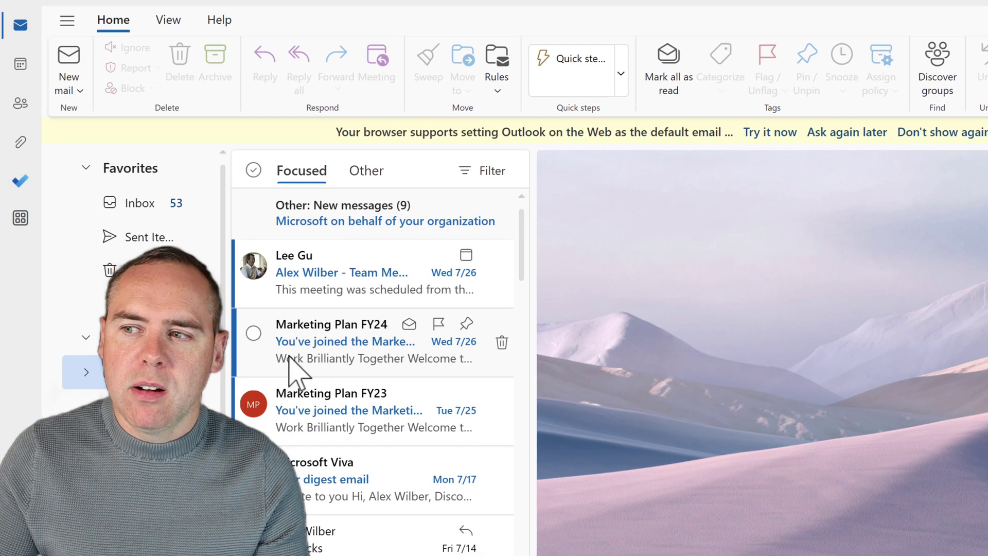
pyautogui.moveTo(289, 355); pyautogui.dragTo(987, 336)
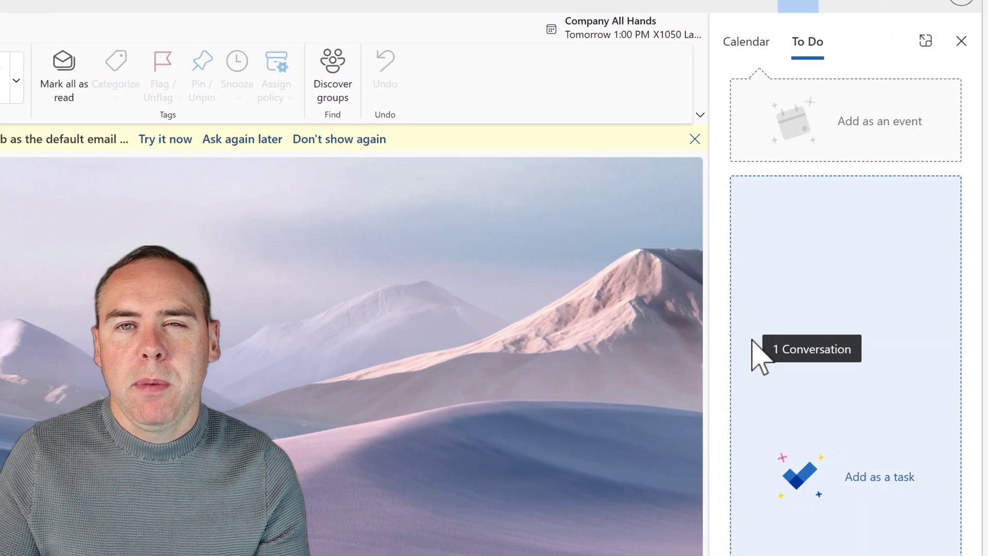
pyautogui.moveTo(753, 340); pyautogui.dragTo(750, 341)
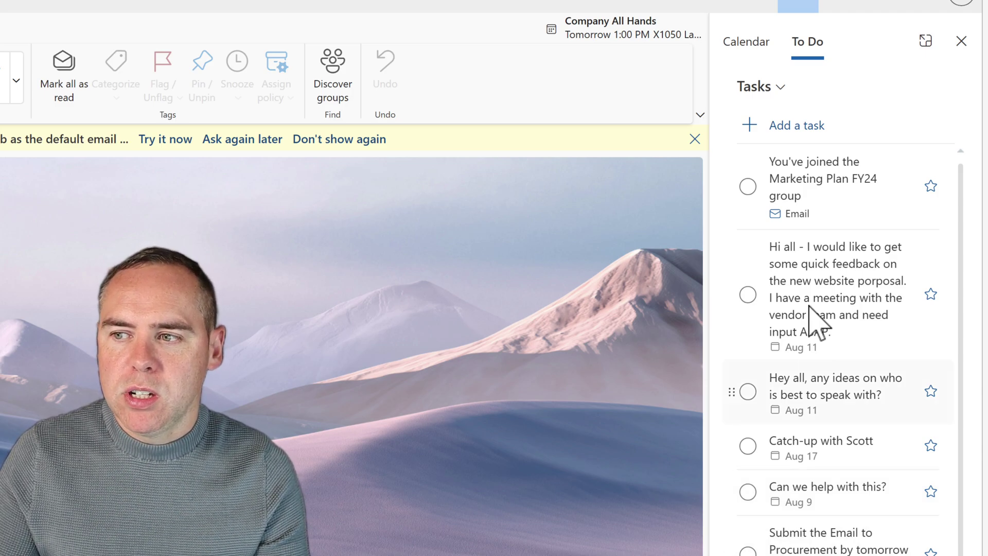
pyautogui.click(824, 186)
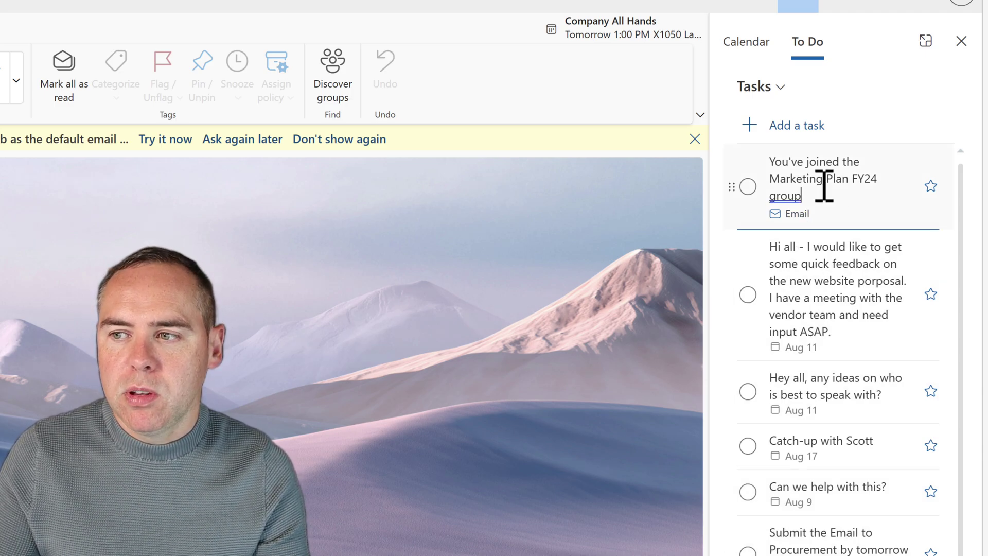
pyautogui.click(652, 289)
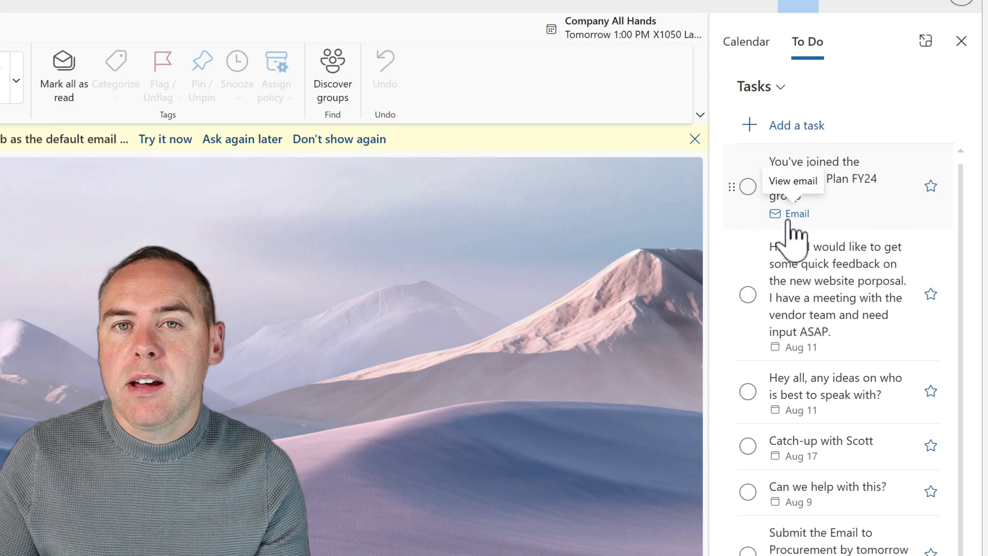
# Step: Open the Marketing Plan FY24 task in the To Do app
pyautogui.rightClick(860, 221)
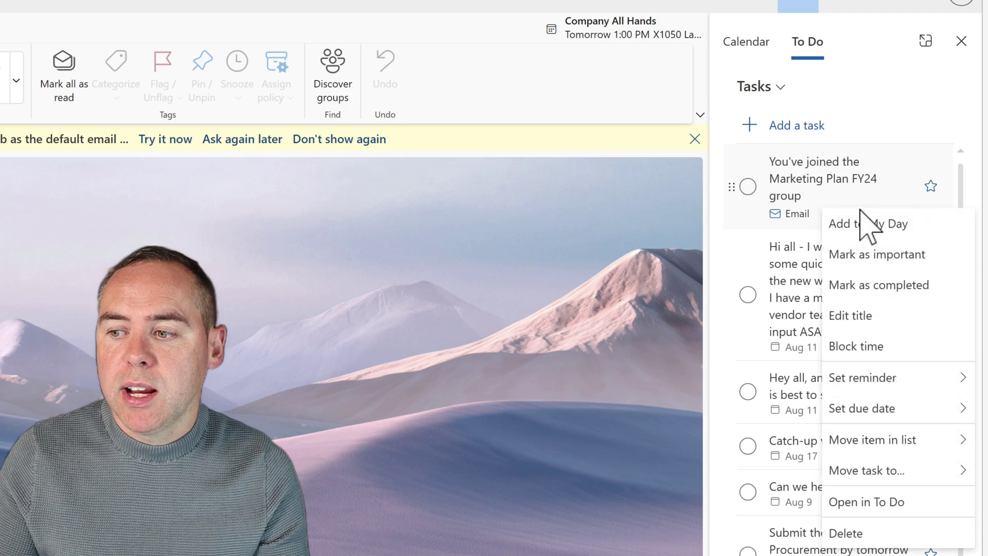
pyautogui.click(873, 509)
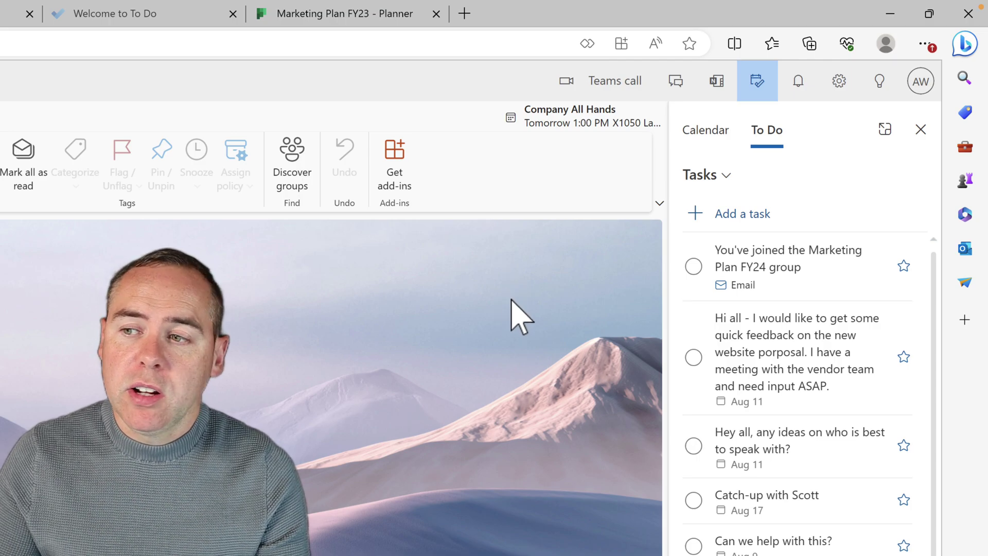
# Step: Add a 'Catch-up with Manager' task to the To Do list and star it as important
pyautogui.click(748, 214)
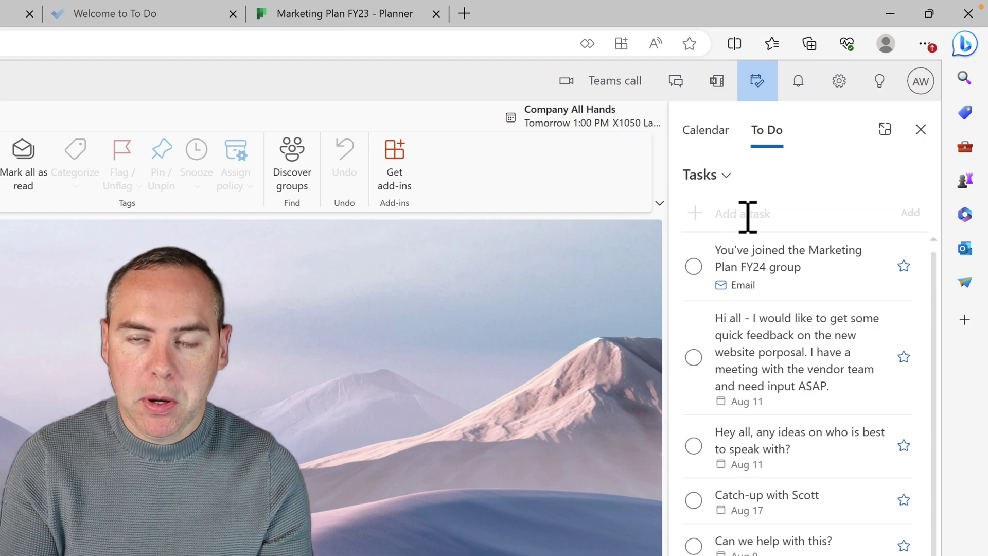
pyautogui.write('Catch-up with Manae')
pyautogui.press('BackSpace')
pyautogui.write('ger')
pyautogui.click(909, 213)
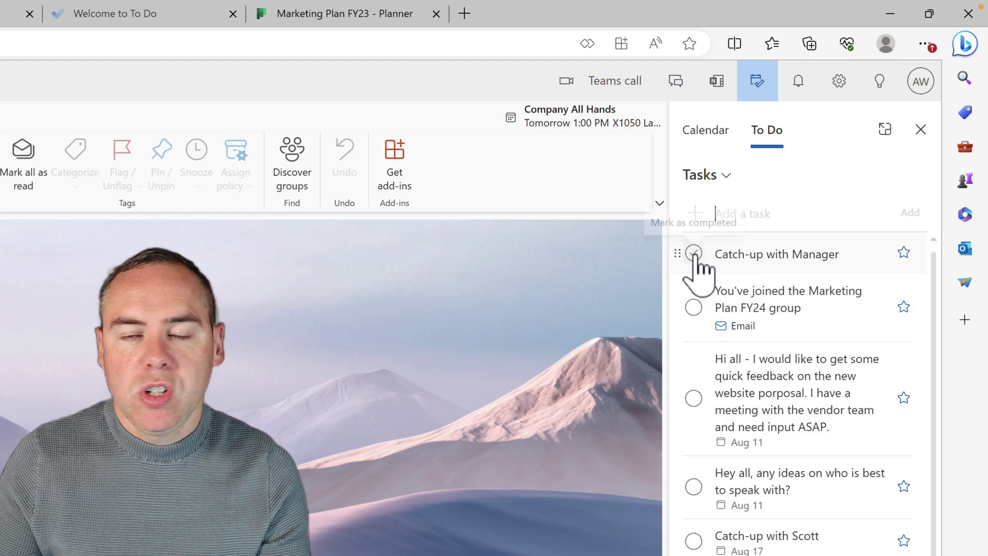
pyautogui.click(905, 253)
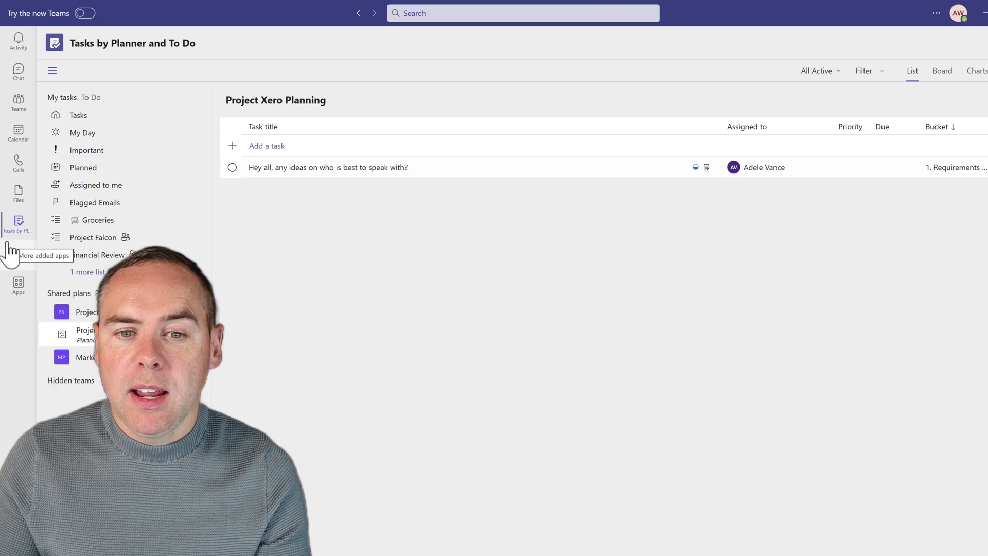
# Step: Search Teams' more added apps for 'Tasks' and open Tasks by Planner and To Do
pyautogui.click(10, 253)
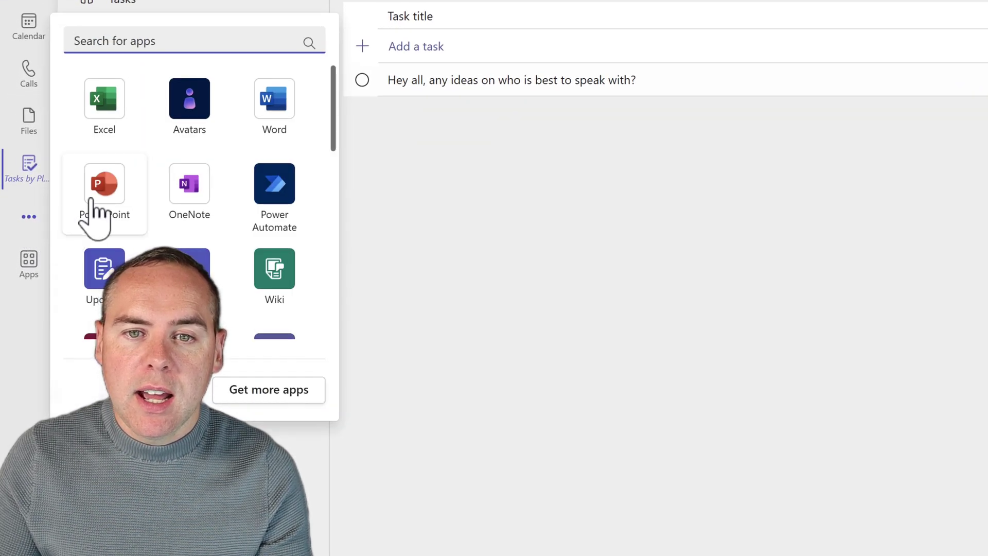
pyautogui.write('Tasks')
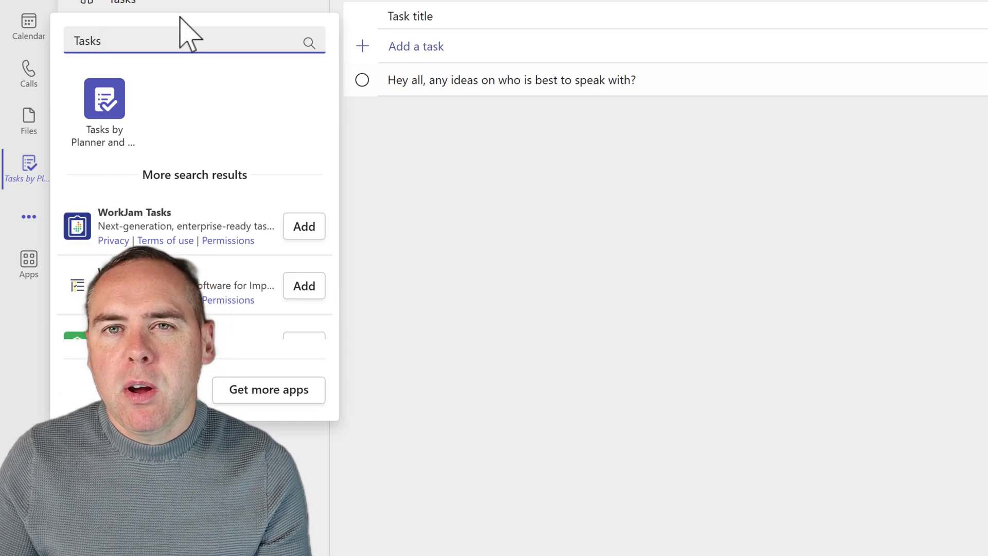
pyautogui.click(129, 106)
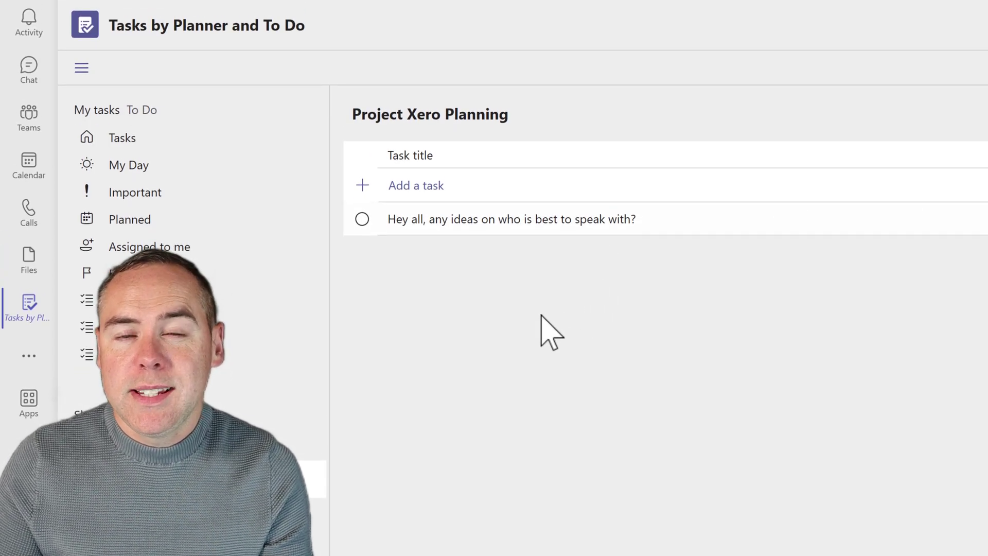
# Step: Review all To Do tasks and Catch-up with Manager's details, then show the Financial Review list
pyautogui.click(184, 142)
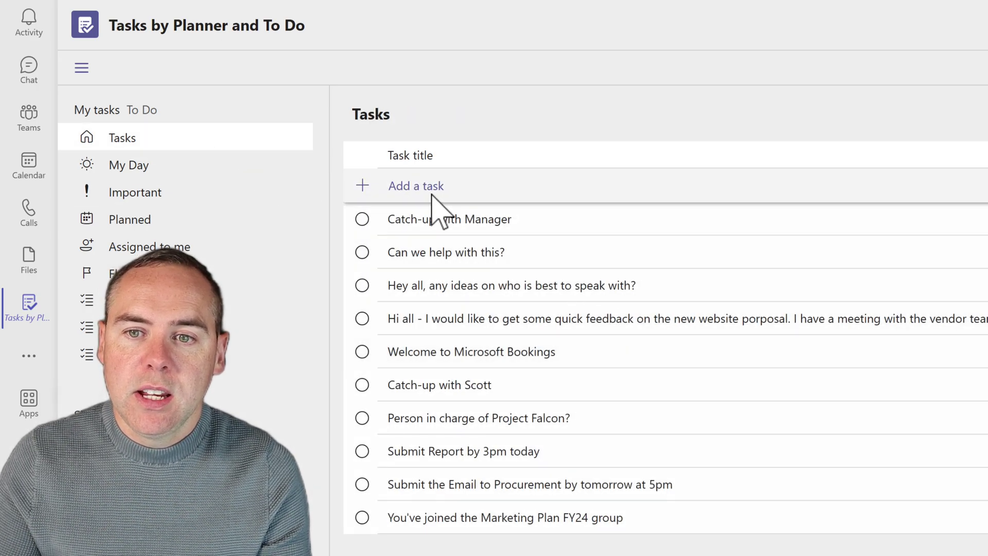
pyautogui.click(422, 220)
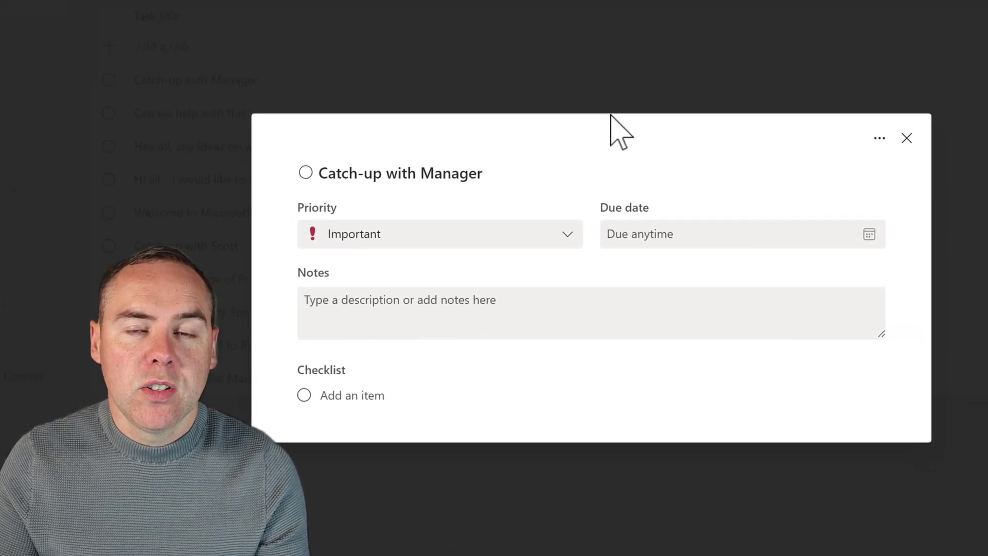
pyautogui.click(907, 138)
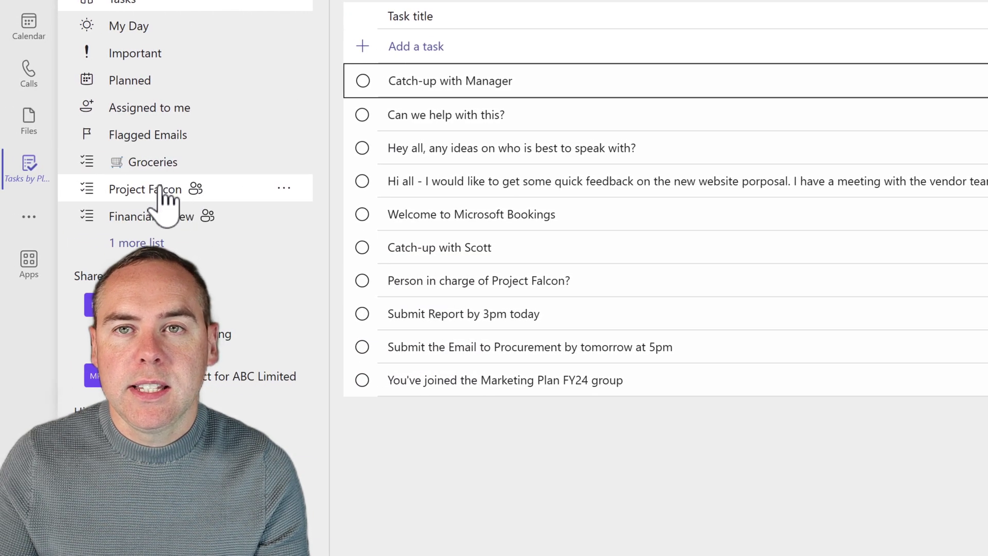
pyautogui.click(152, 219)
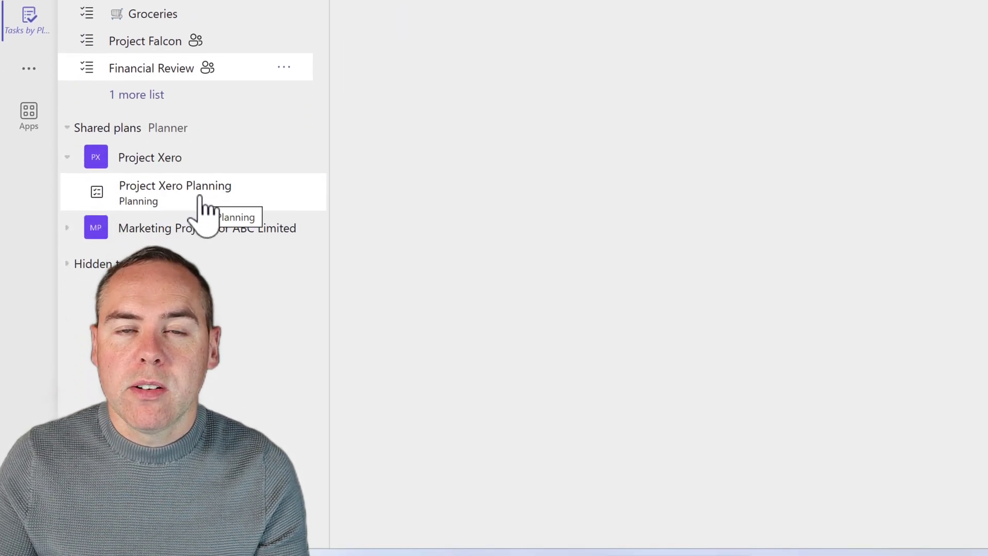
# Step: Open the Project Xero Planning shared plan
pyautogui.click(201, 196)
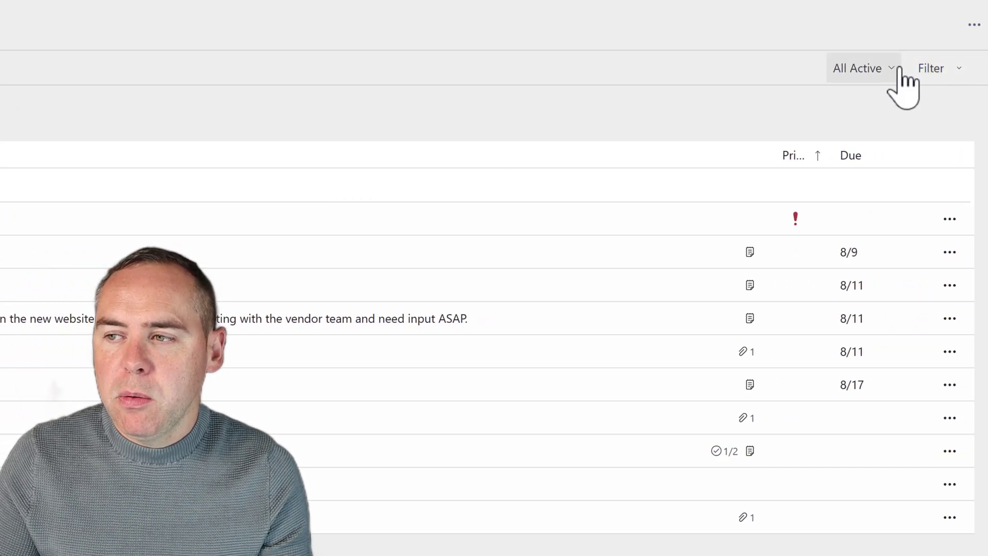
# Step: Filter tasks to those due Tomorrow and This week, then open the All Active dropdown
pyautogui.click(926, 69)
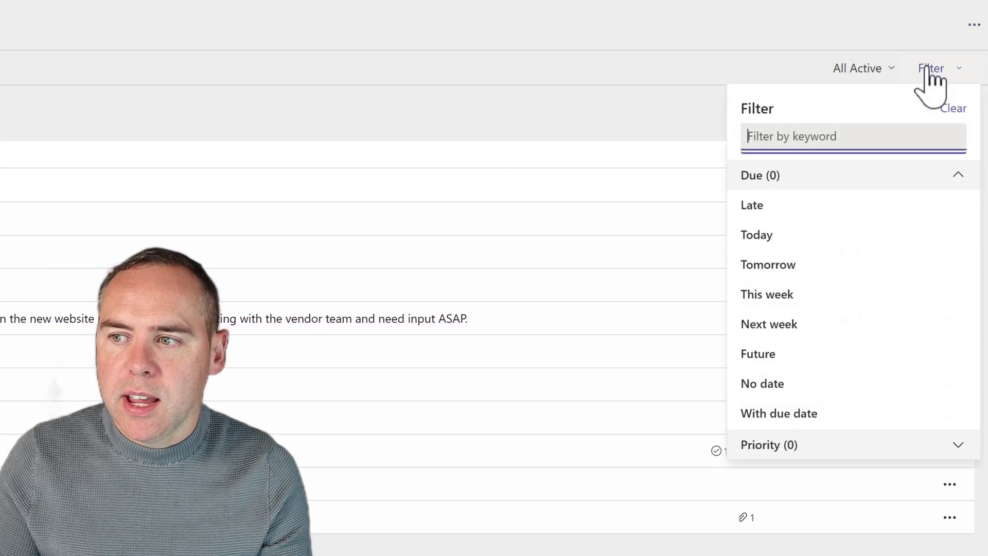
pyautogui.click(818, 267)
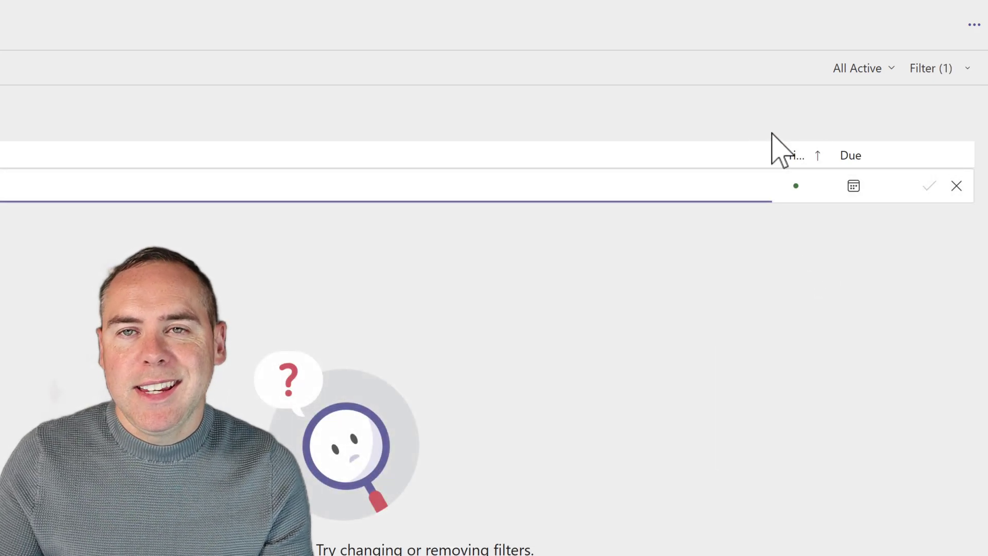
pyautogui.click(953, 72)
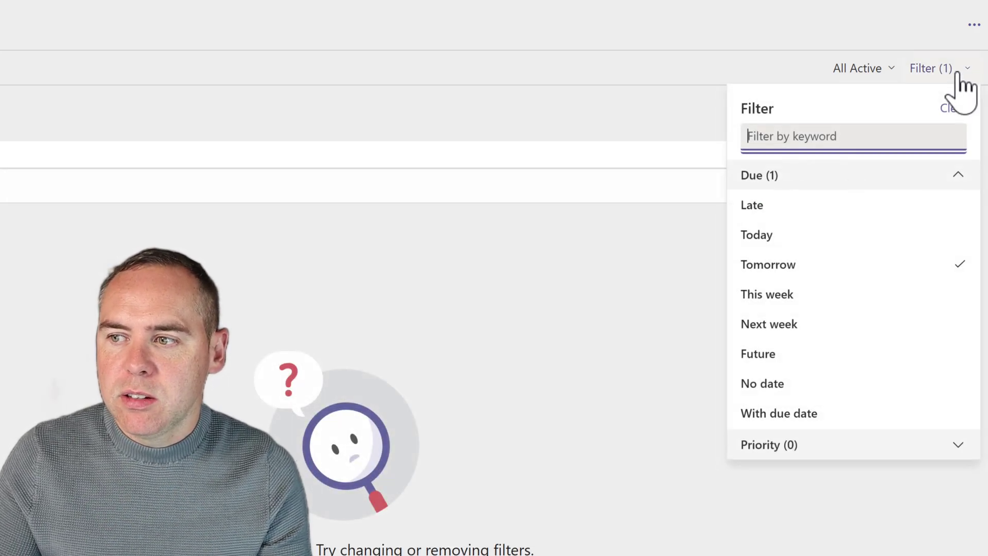
pyautogui.click(820, 298)
pyautogui.click(430, 103)
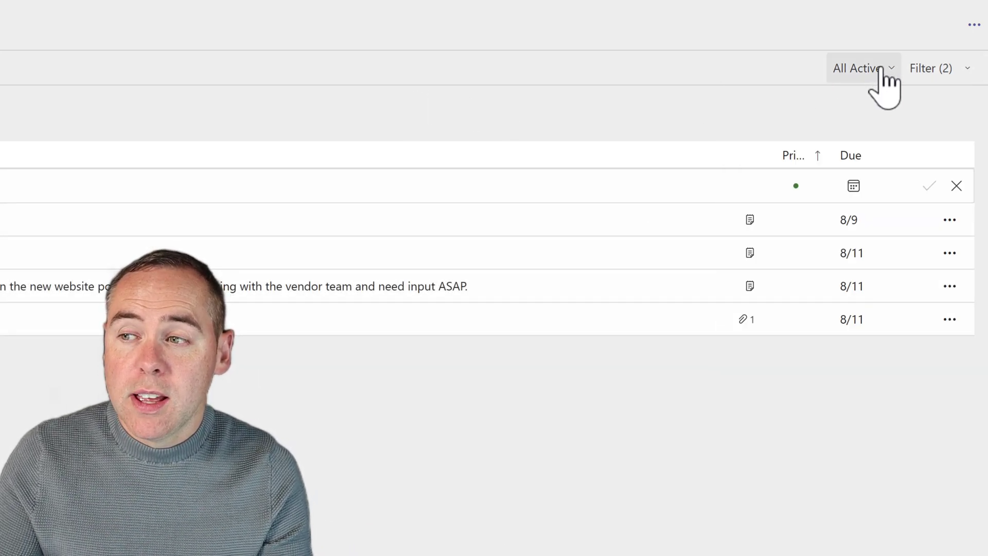
pyautogui.click(882, 67)
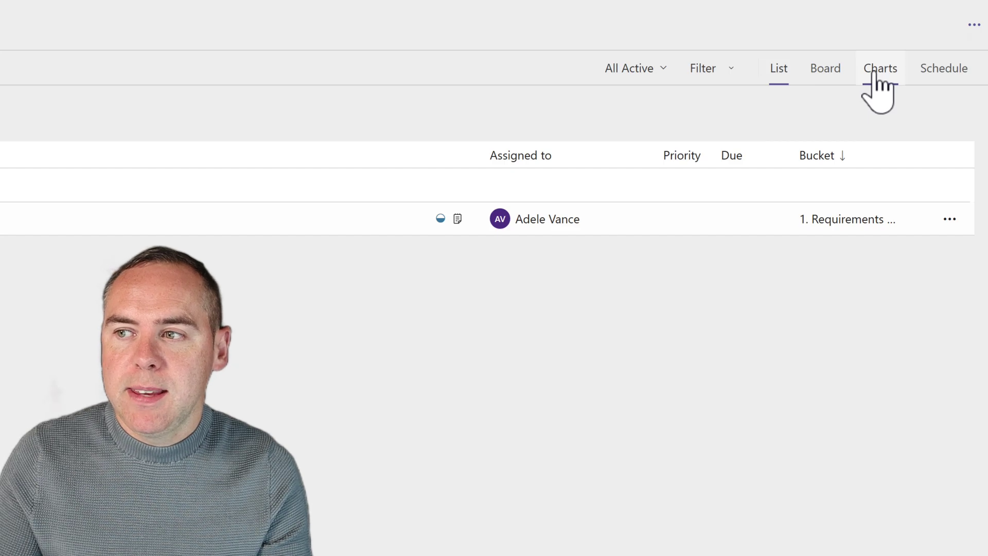
# Step: View the Project Xero Planning plan as a board, then as progress charts
pyautogui.click(839, 78)
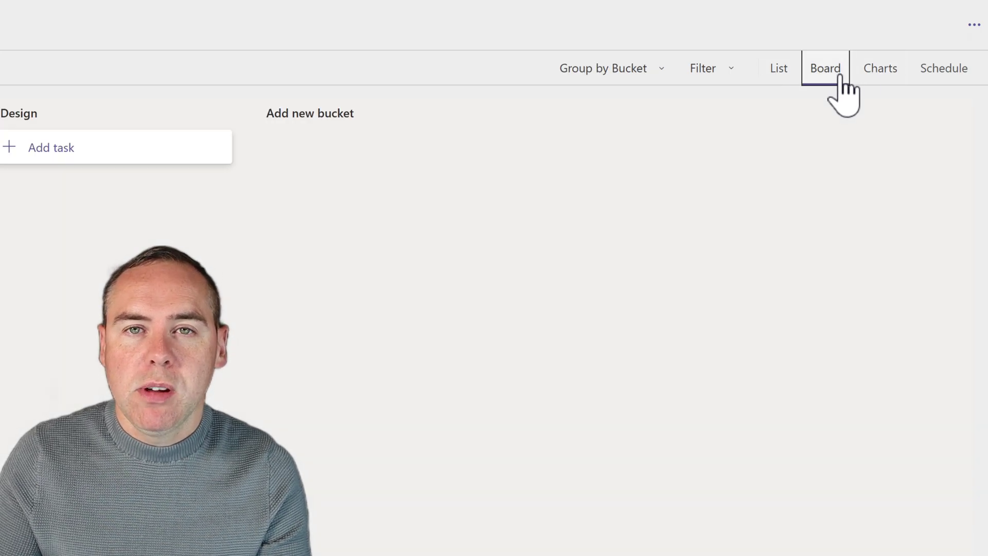
pyautogui.click(882, 73)
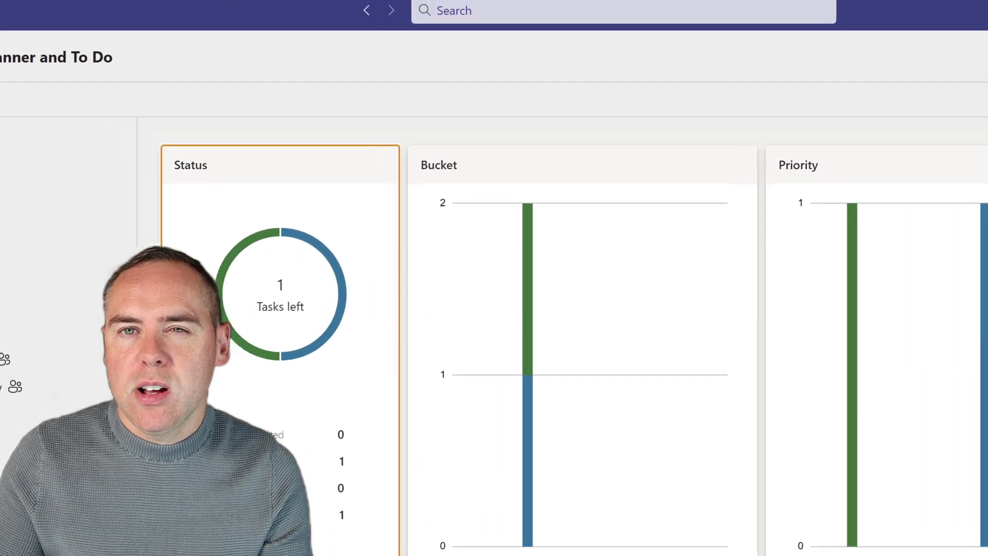